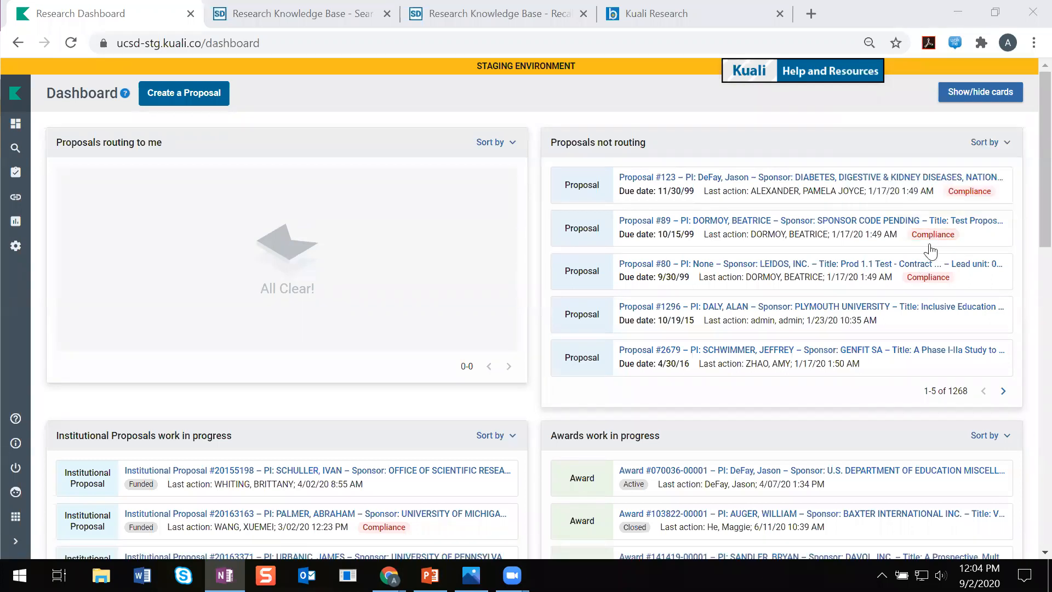
Examine the compliance types and statuses of records in the Proposals not routing, Institutional Proposals and Awards work-in-progress cards.
left_click(928, 236)
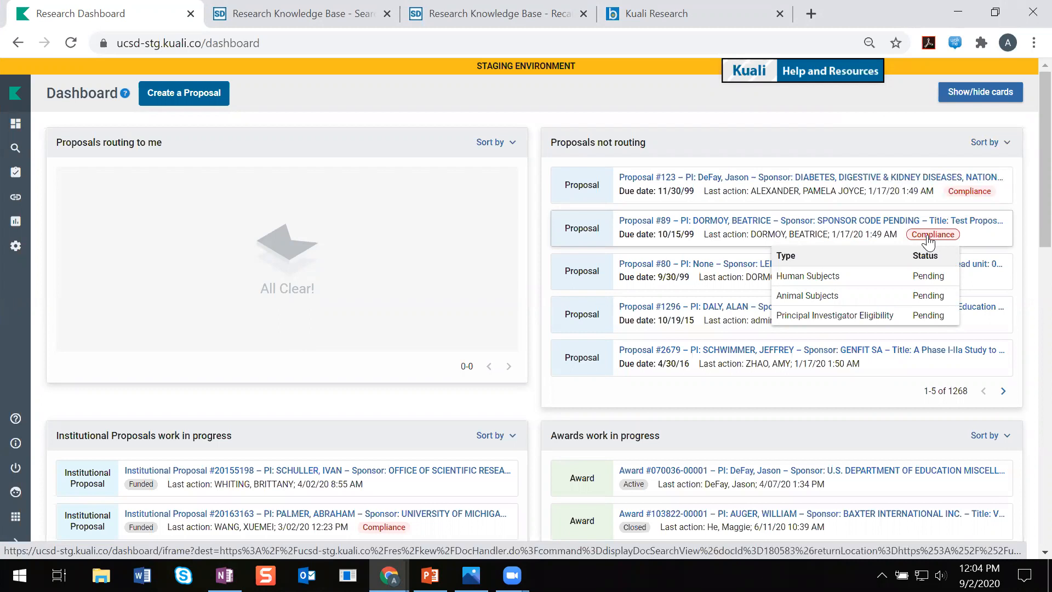
left_click(812, 120)
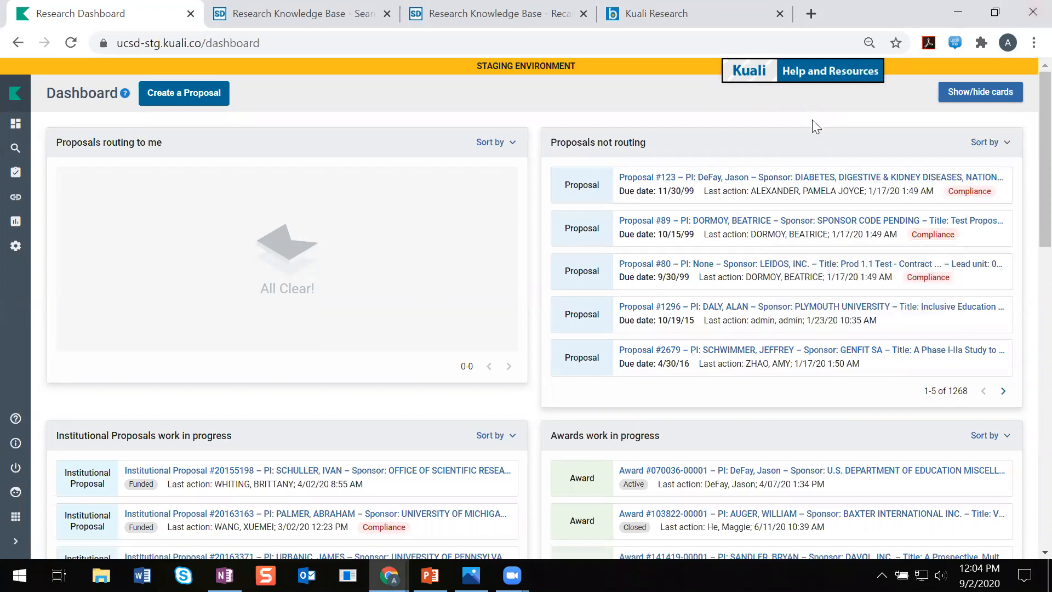
scroll(853, 274, "down", 2)
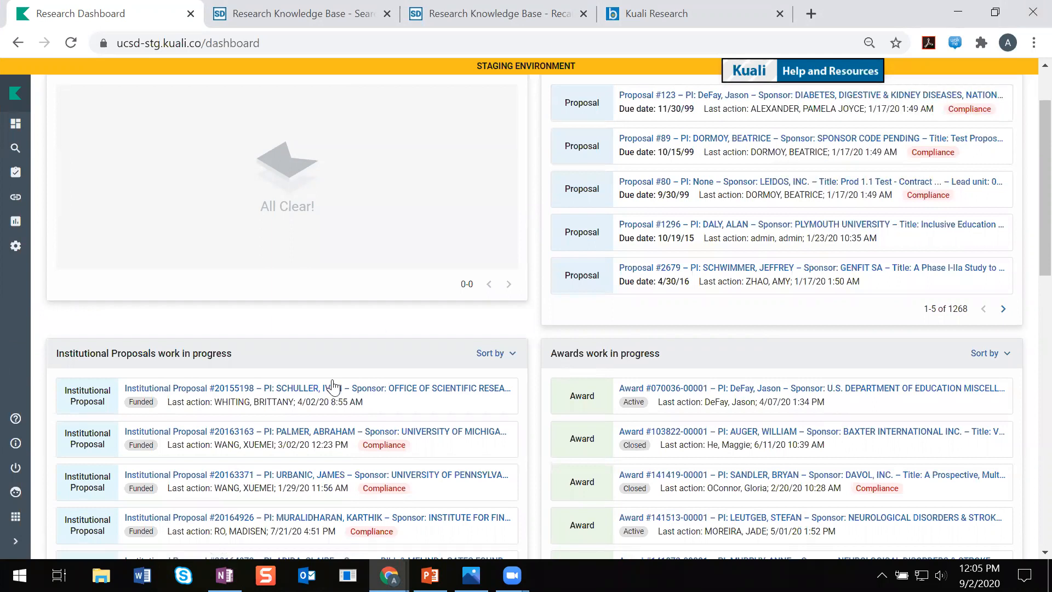
left_click(386, 445)
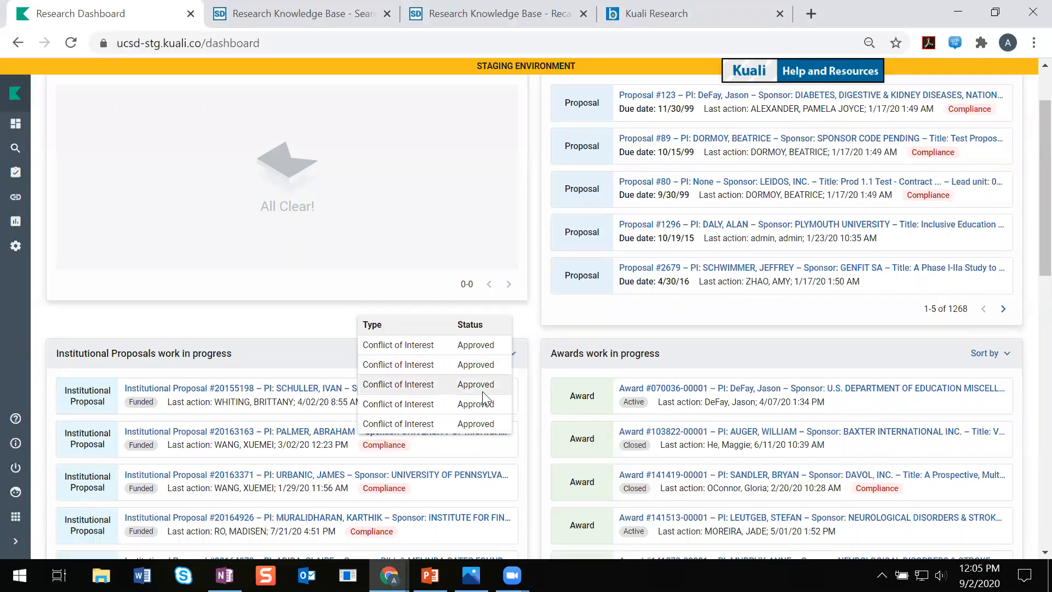
left_click(614, 331)
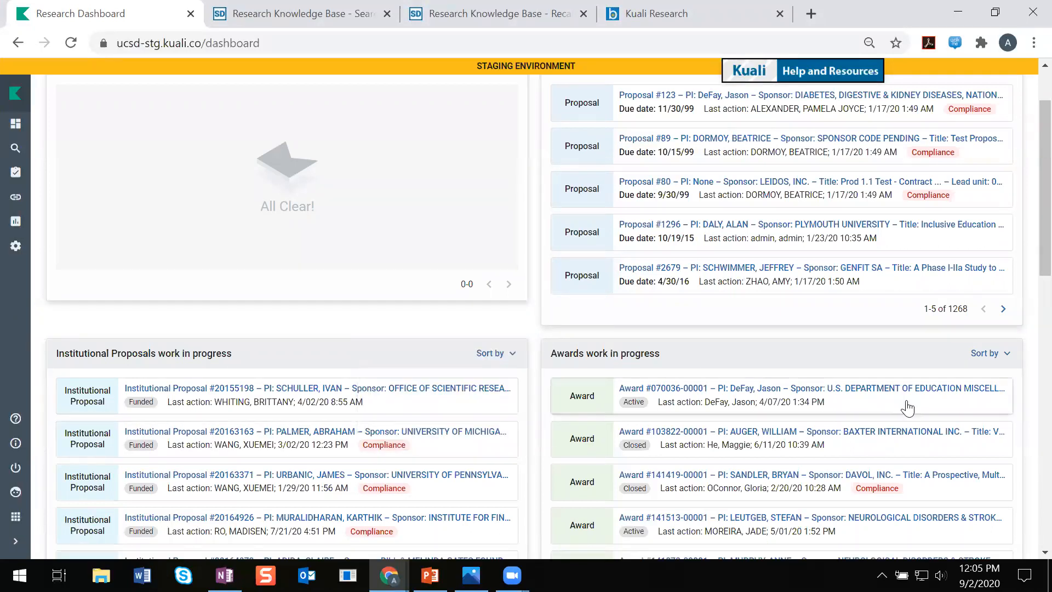
left_click(885, 491)
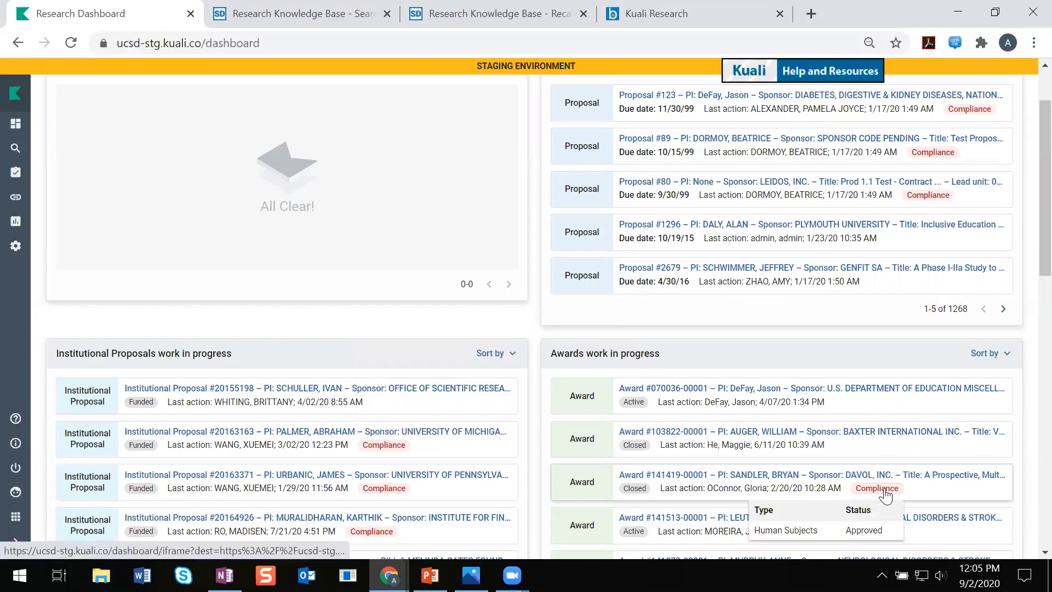
left_click(790, 335)
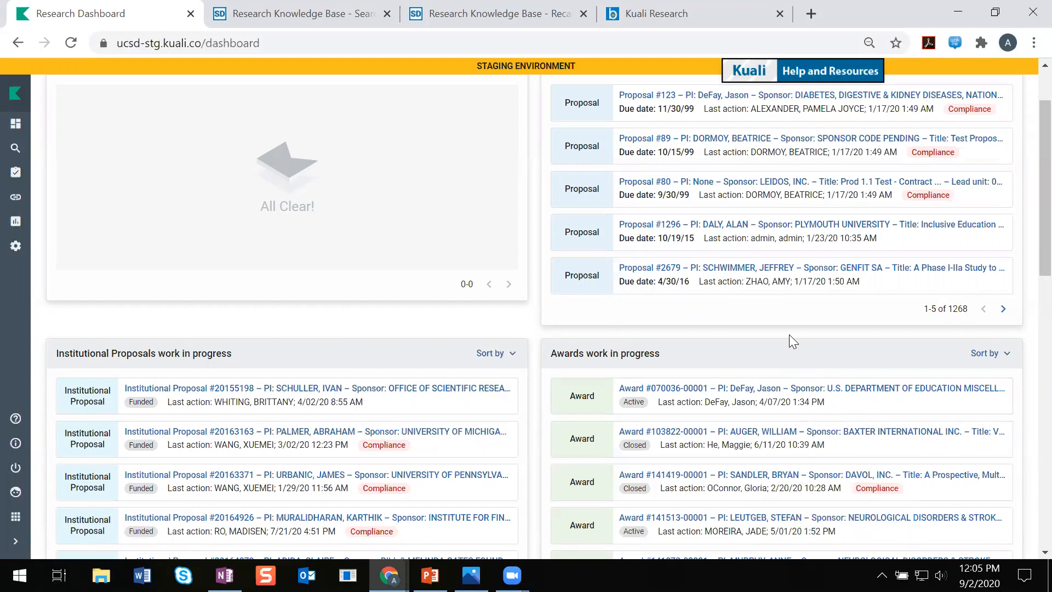
key("alt+Tab")
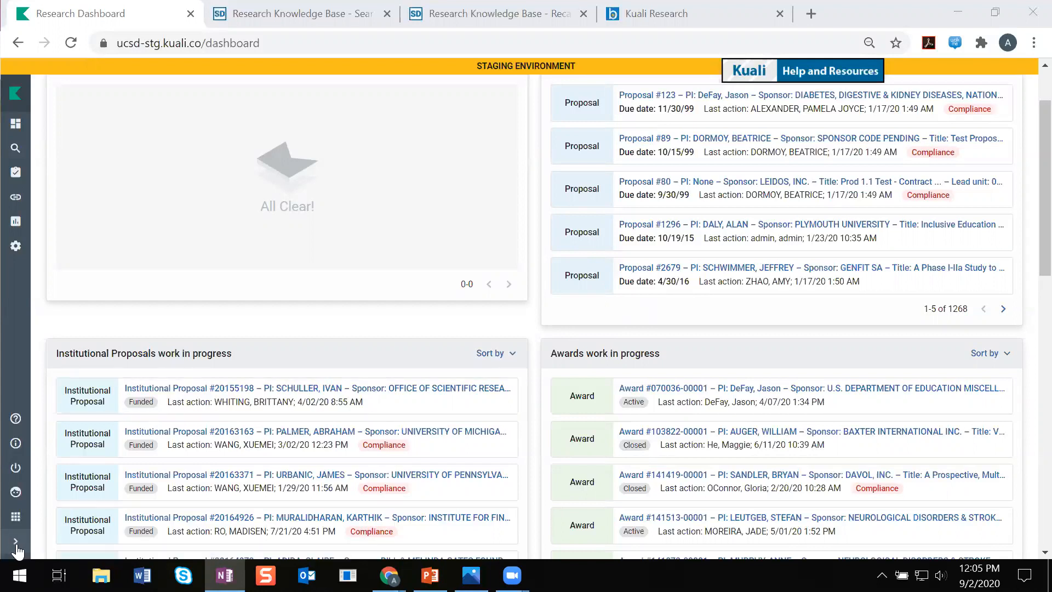
Open the Common Tasks page from the expanded navigation menu, and collapse the menu again.
left_click(16, 544)
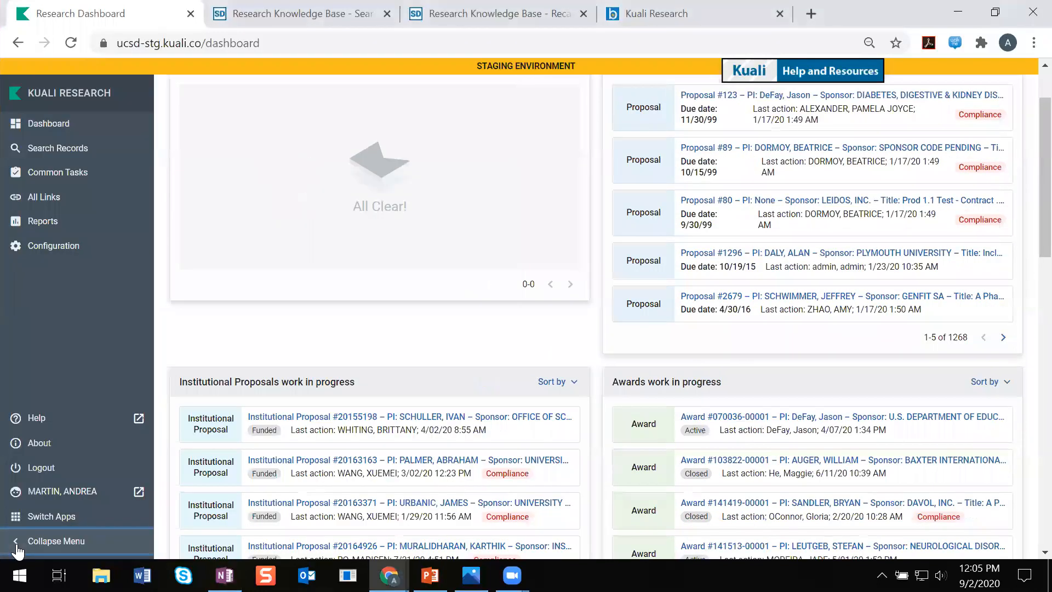
left_click(68, 176)
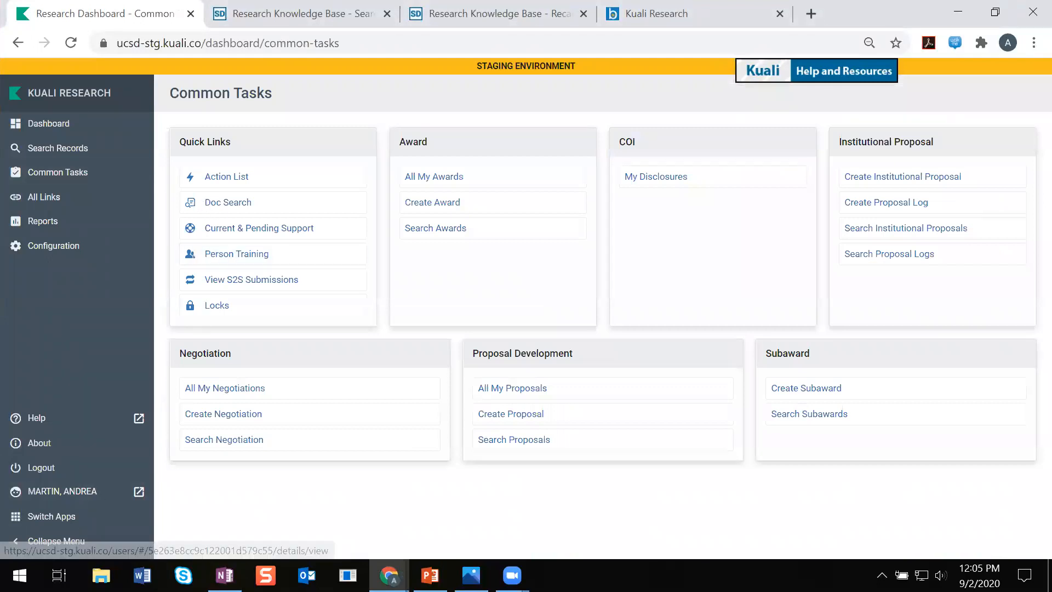
left_click(51, 543)
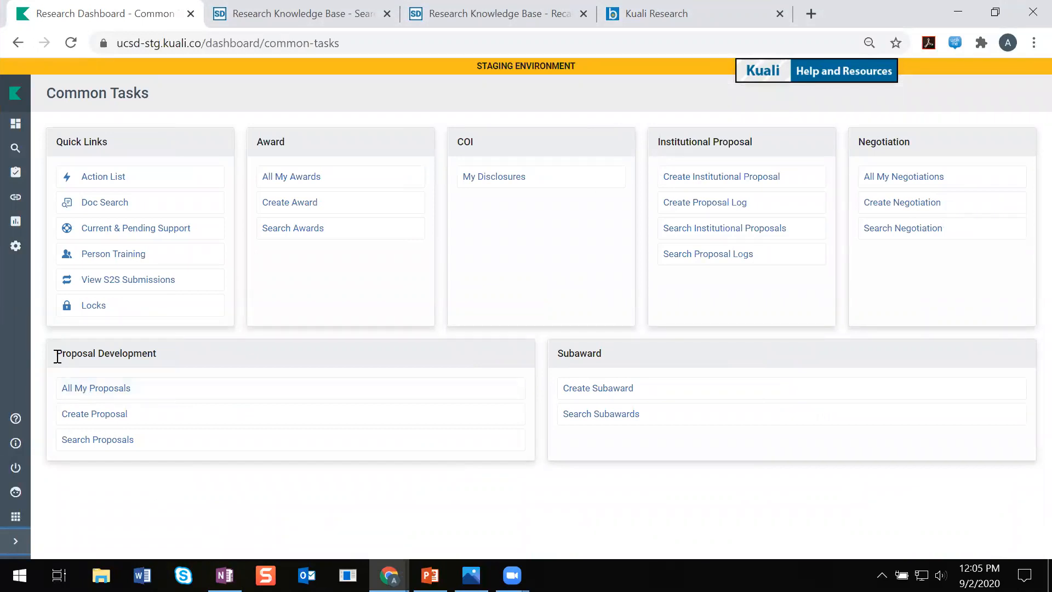
Open the Search Proposals lookup under Proposal Development and look over its available search criteria.
left_click_drag(56, 353, 178, 349)
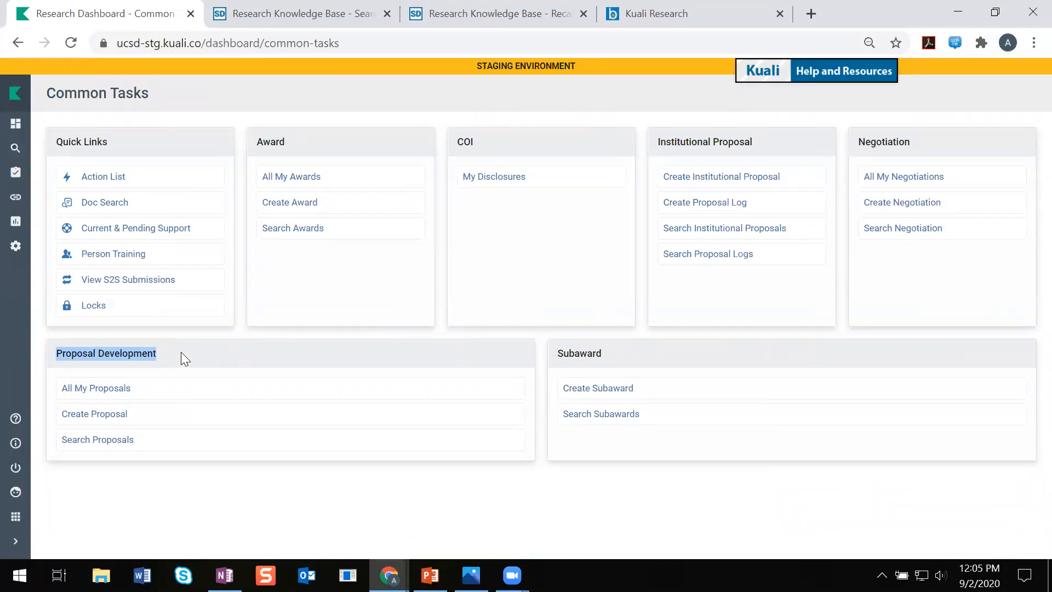
left_click(132, 472)
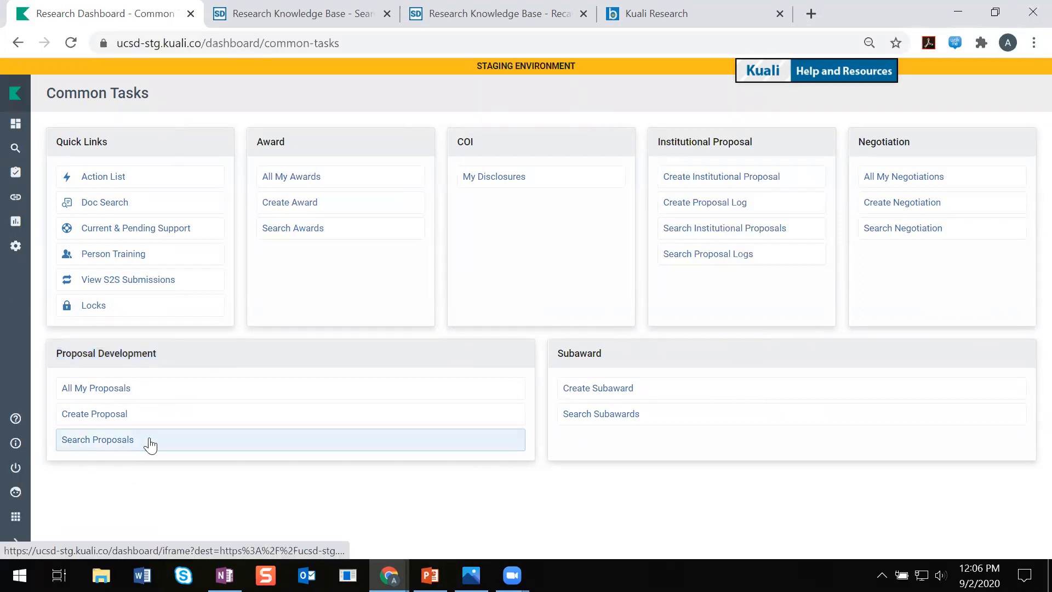
left_click(104, 443)
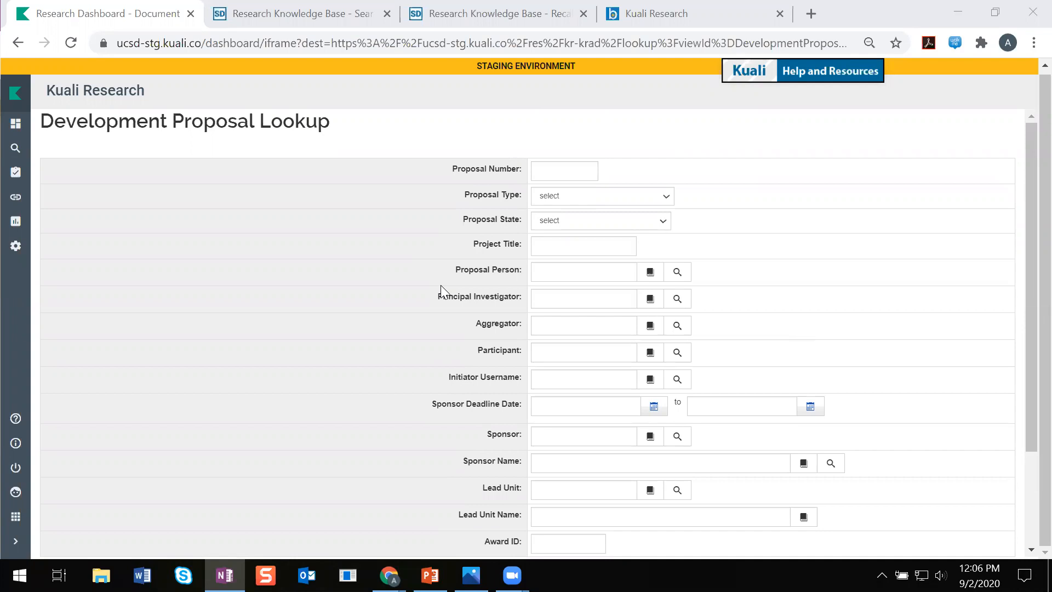
left_click(574, 165)
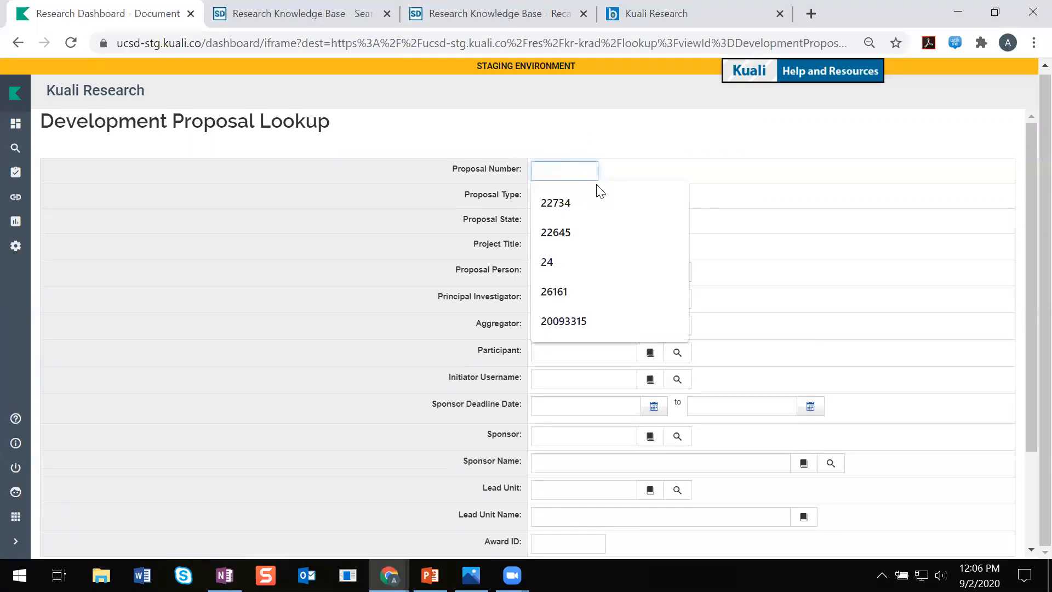
left_click(770, 163)
scroll(740, 345, "down", 3)
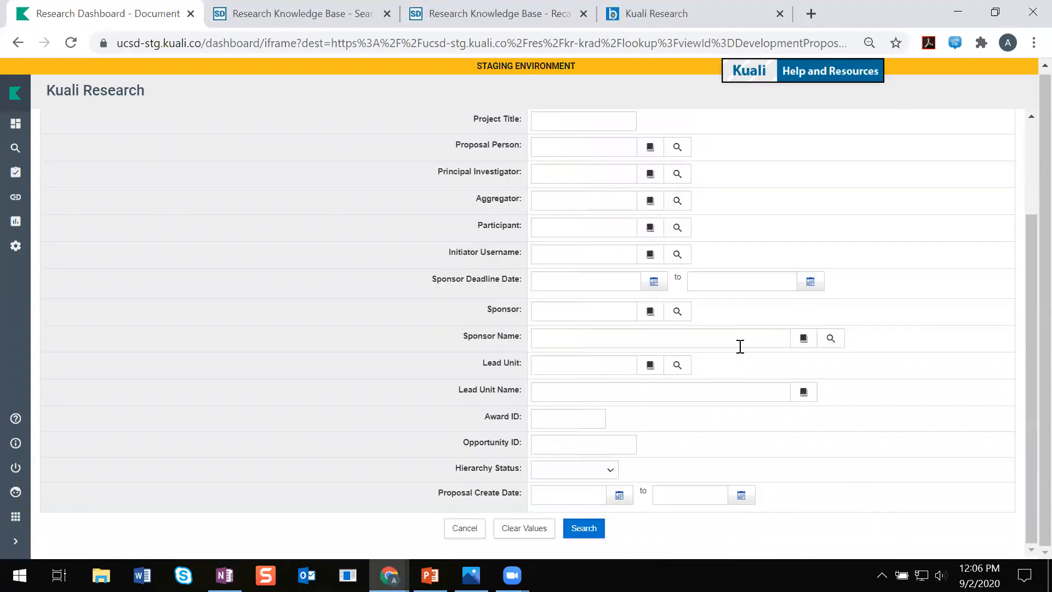
scroll(740, 346, "up", 3)
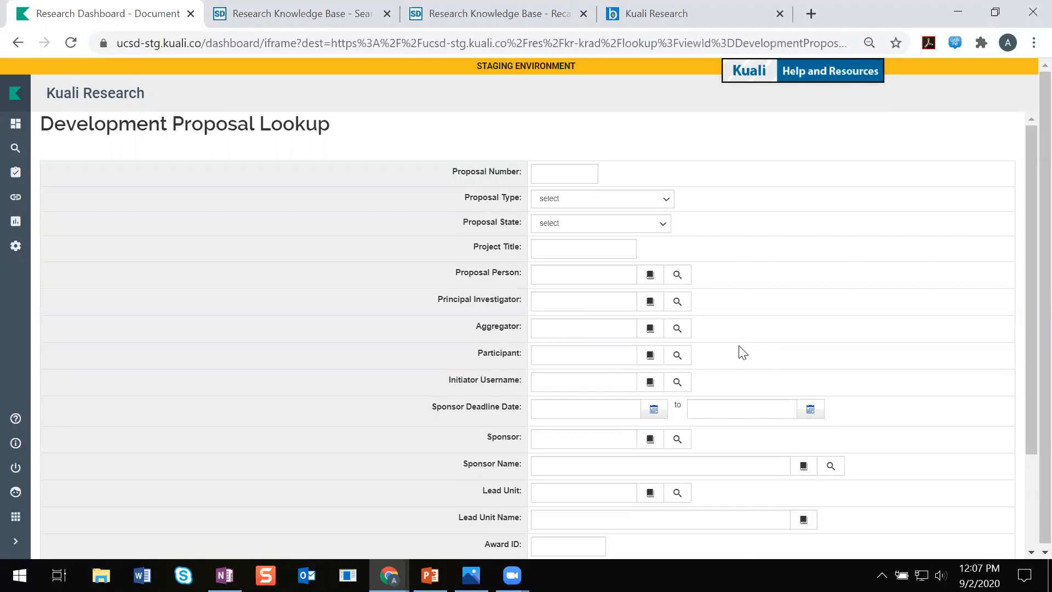
Look up the Lead Unit by the unit name *physics* and select the Physics unit 000220.
left_click_drag(482, 490, 522, 486)
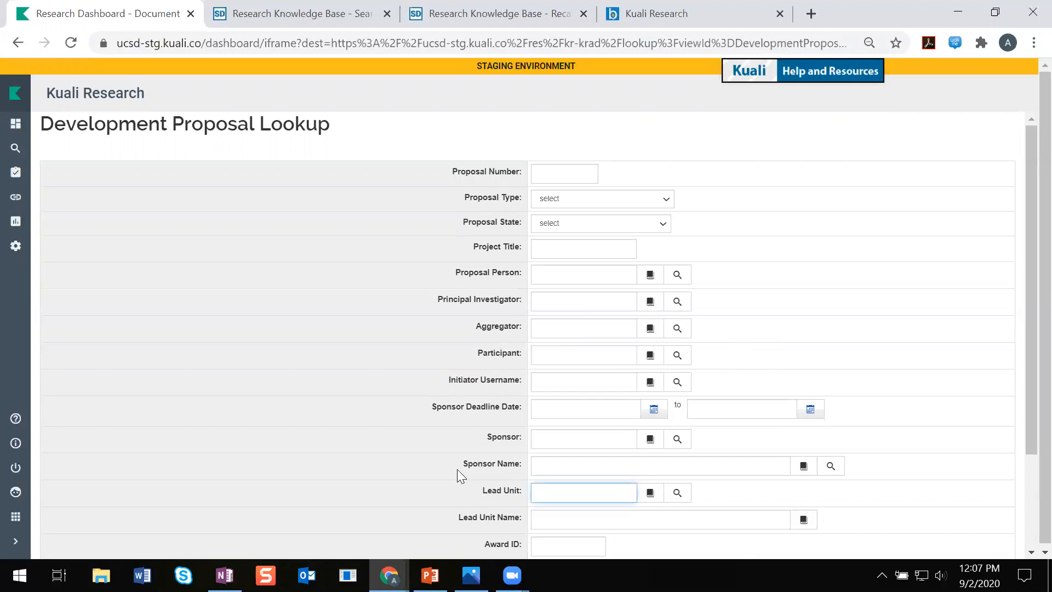
left_click(679, 498)
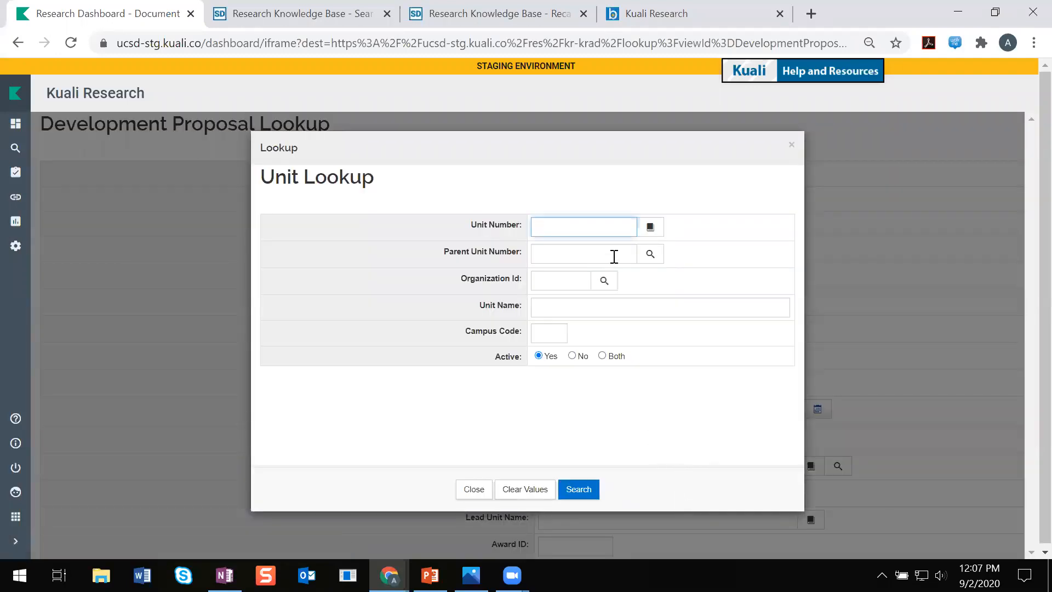
left_click_drag(484, 305, 518, 303)
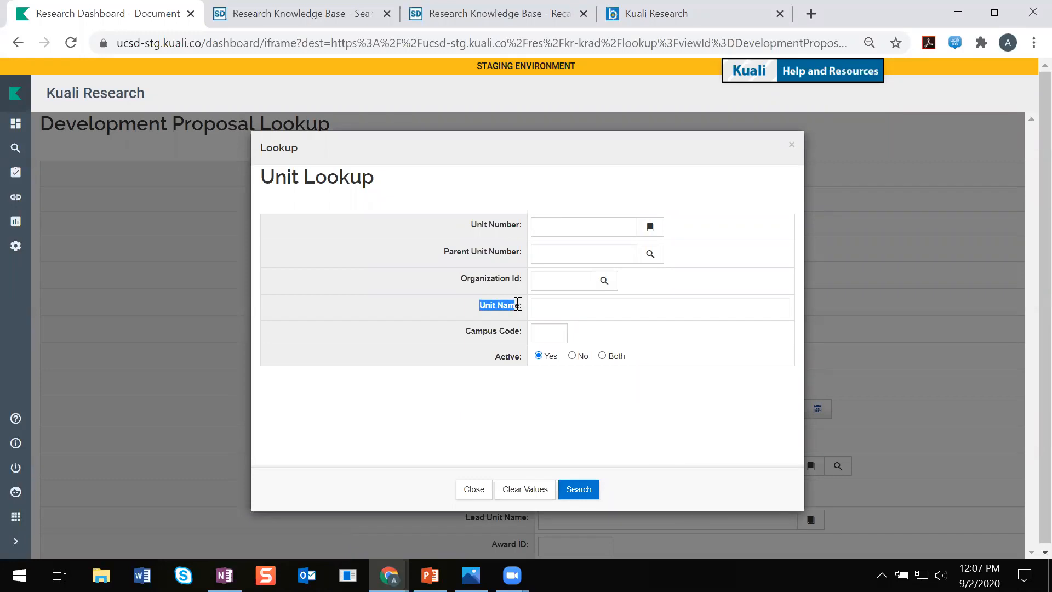
left_click(559, 307)
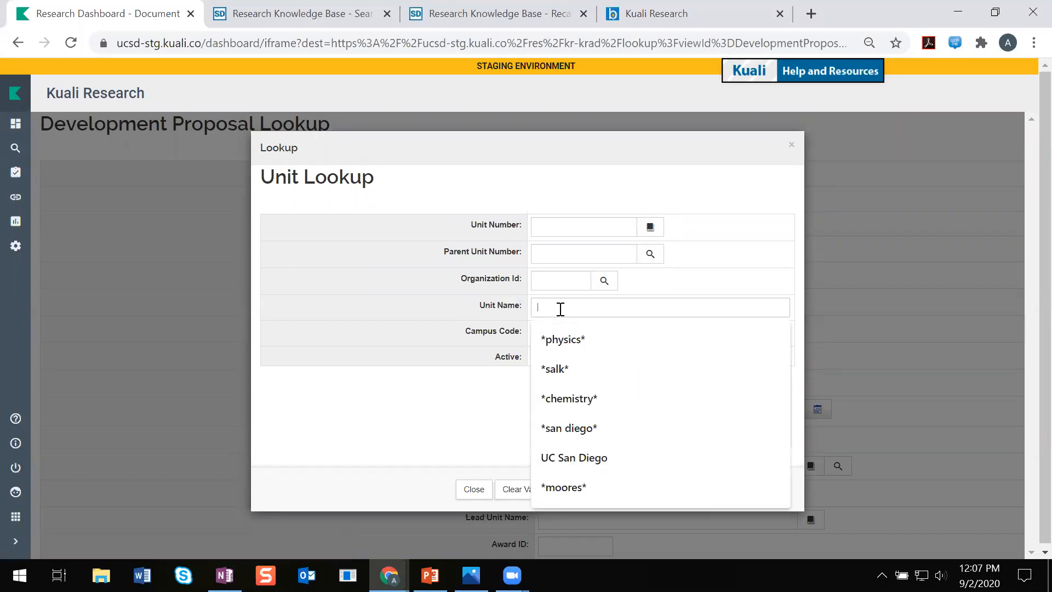
left_click(579, 339)
left_click(489, 386)
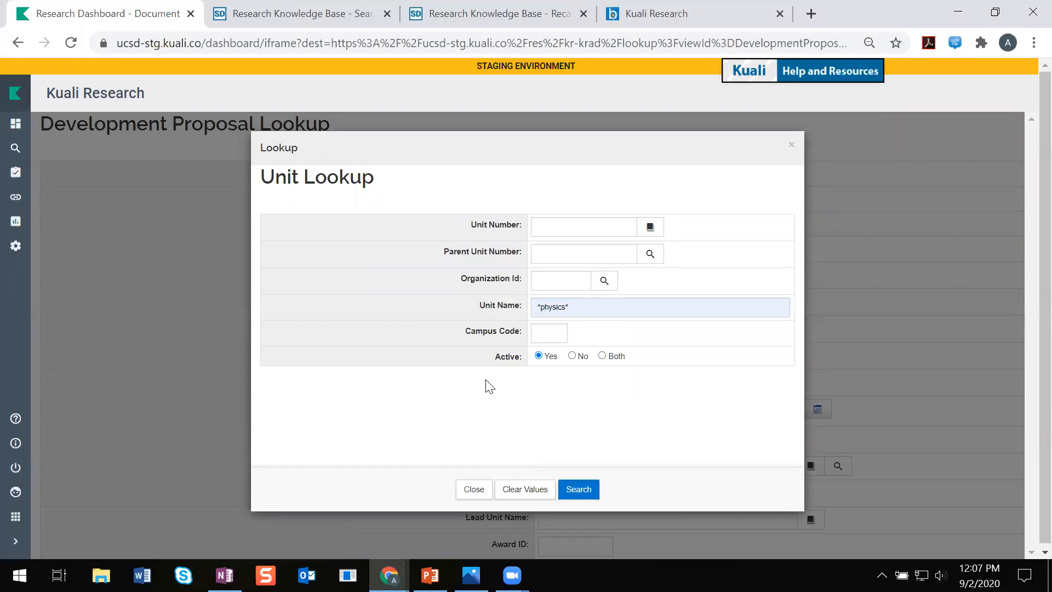
left_click(585, 491)
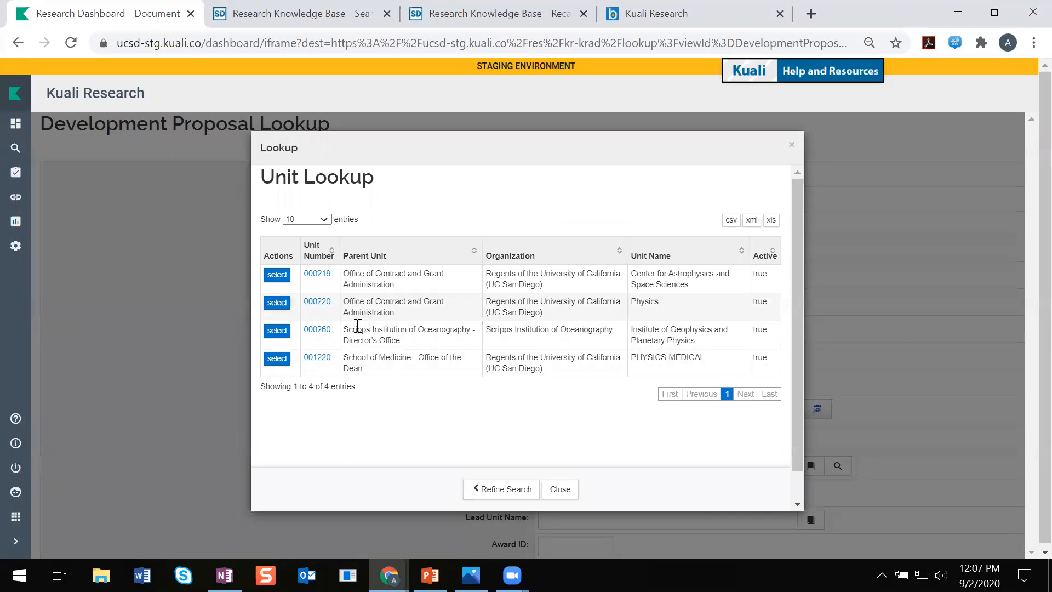
left_click(277, 302)
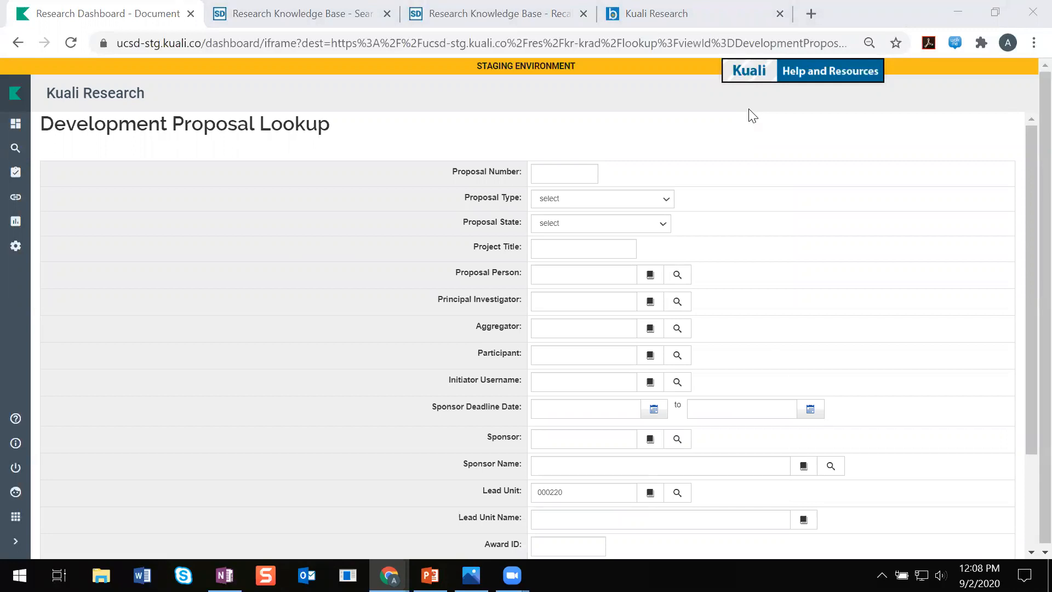
Set the Proposal Create Date range from 01/01/2020 to 09/01/2020.
left_click(630, 169)
scroll(630, 170, "down", 3)
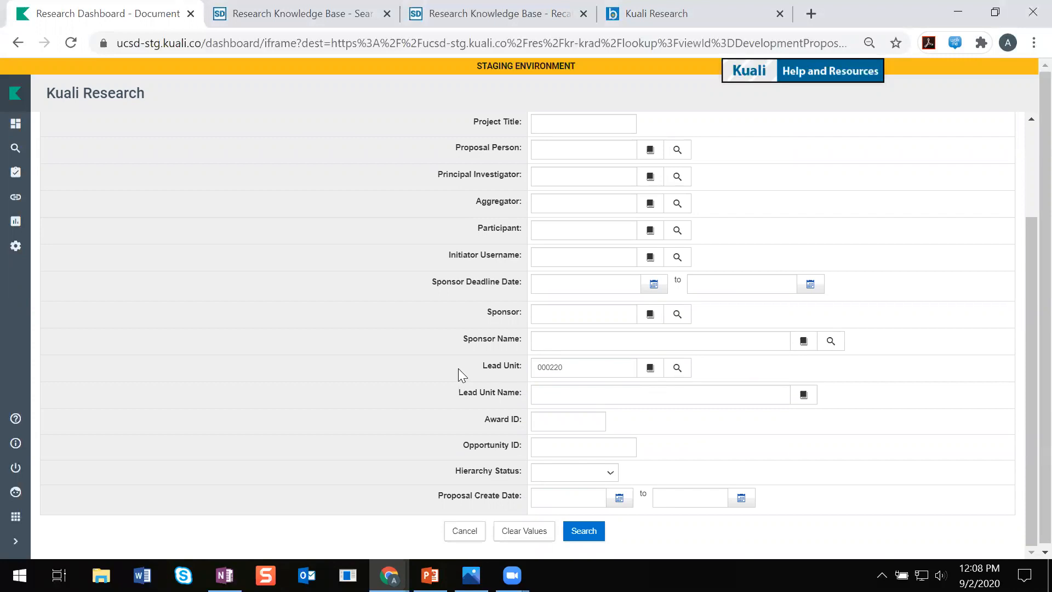
scroll(458, 368, "down", 1)
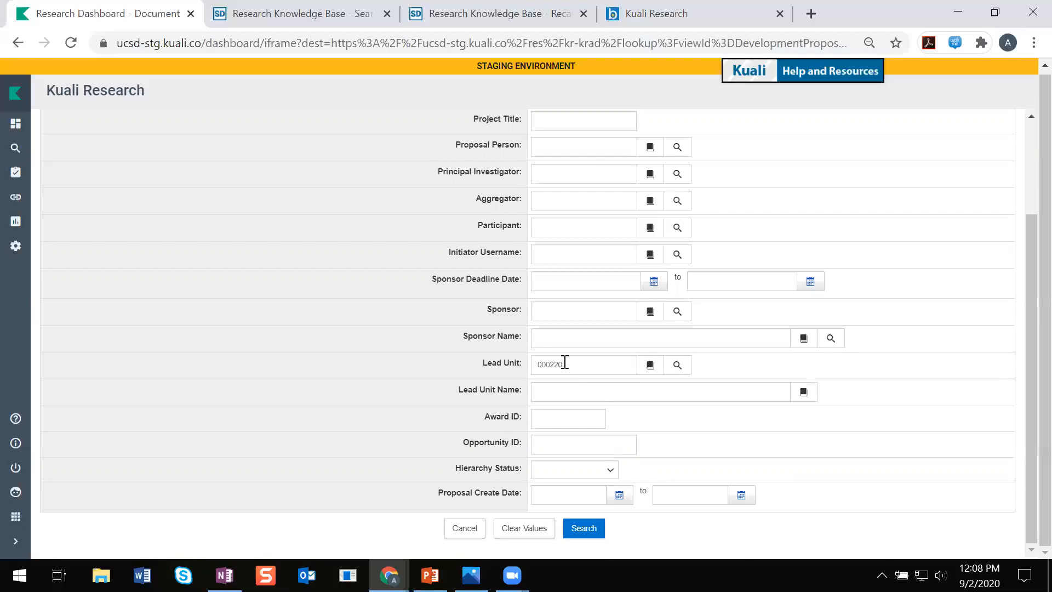
left_click_drag(439, 495, 521, 495)
left_click(509, 496)
left_click(580, 493)
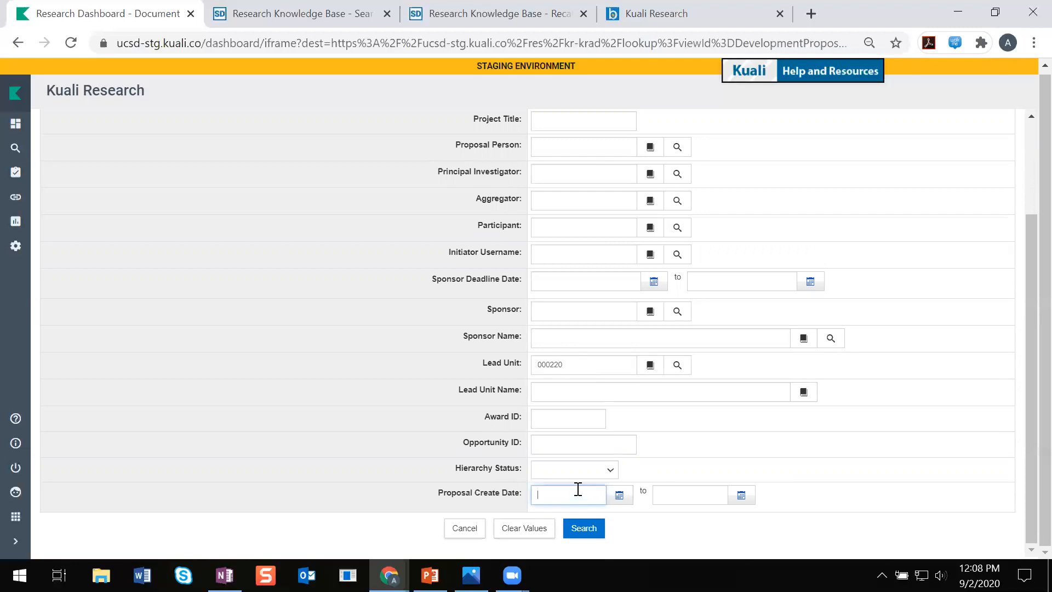
left_click(619, 496)
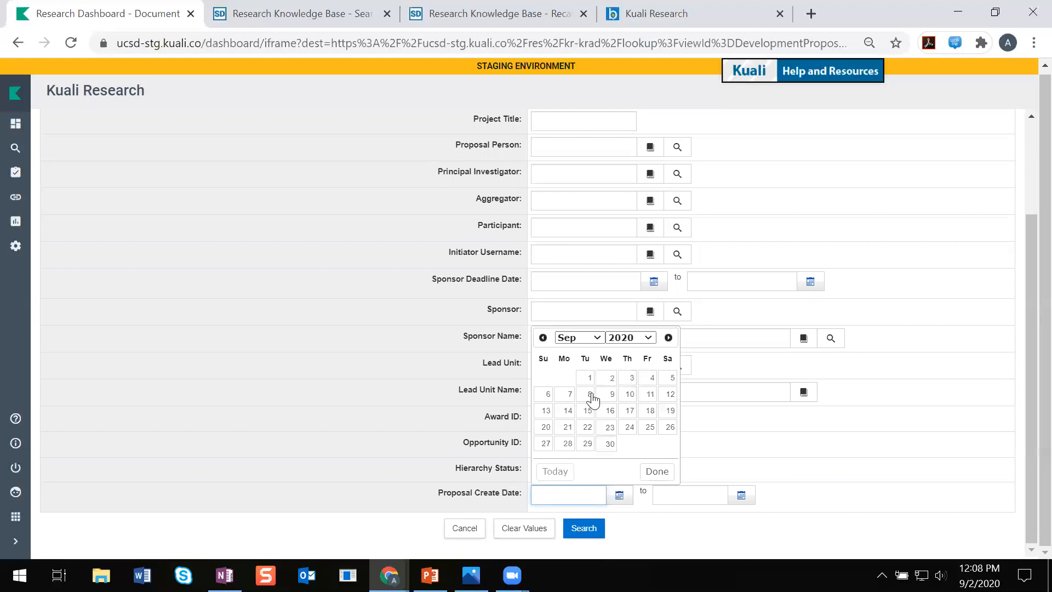
left_click(580, 339)
left_click(576, 349)
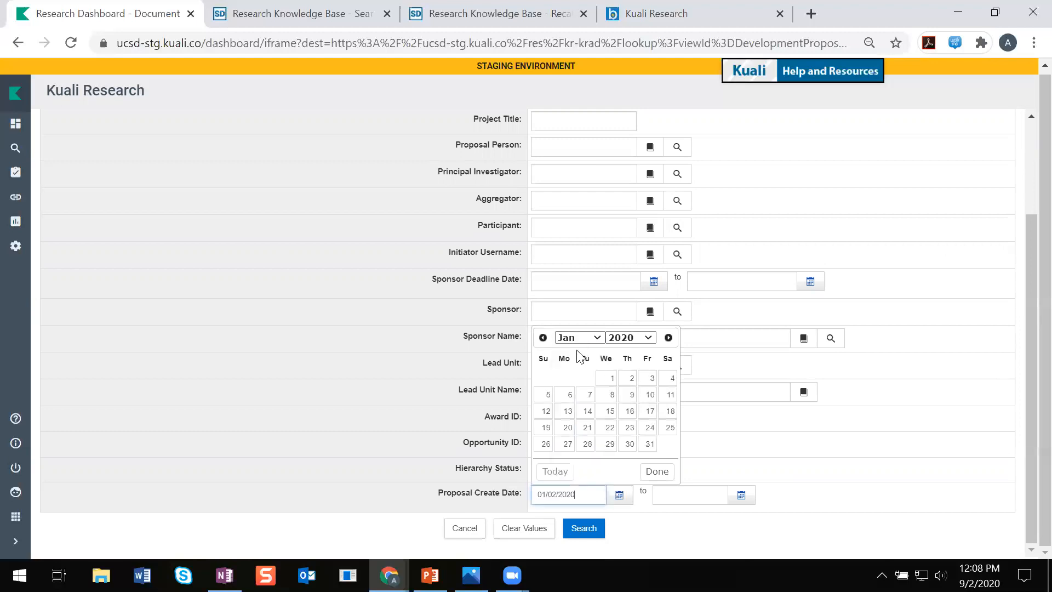
left_click(606, 378)
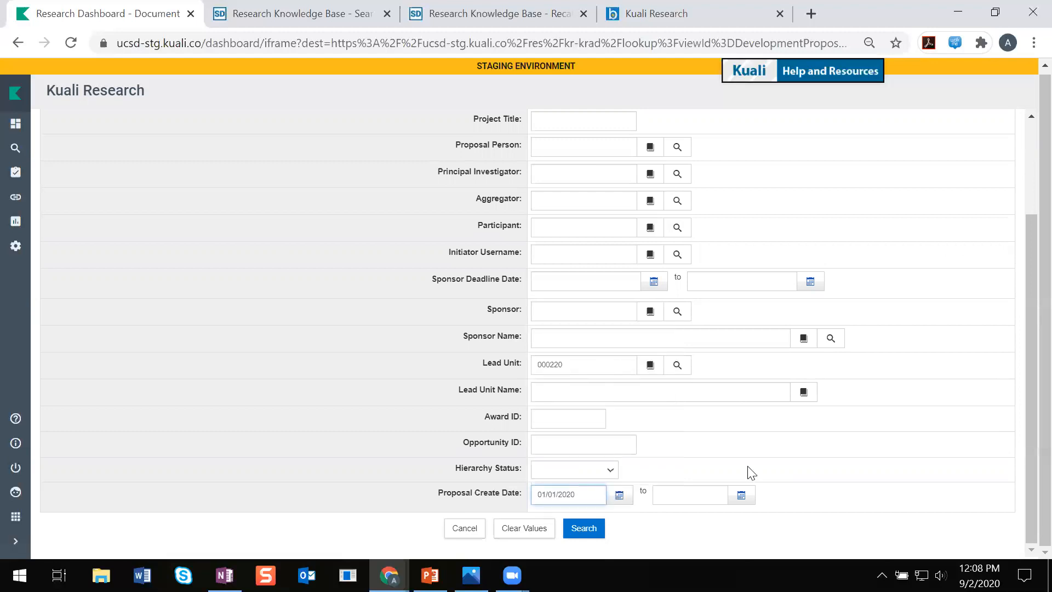
left_click(741, 496)
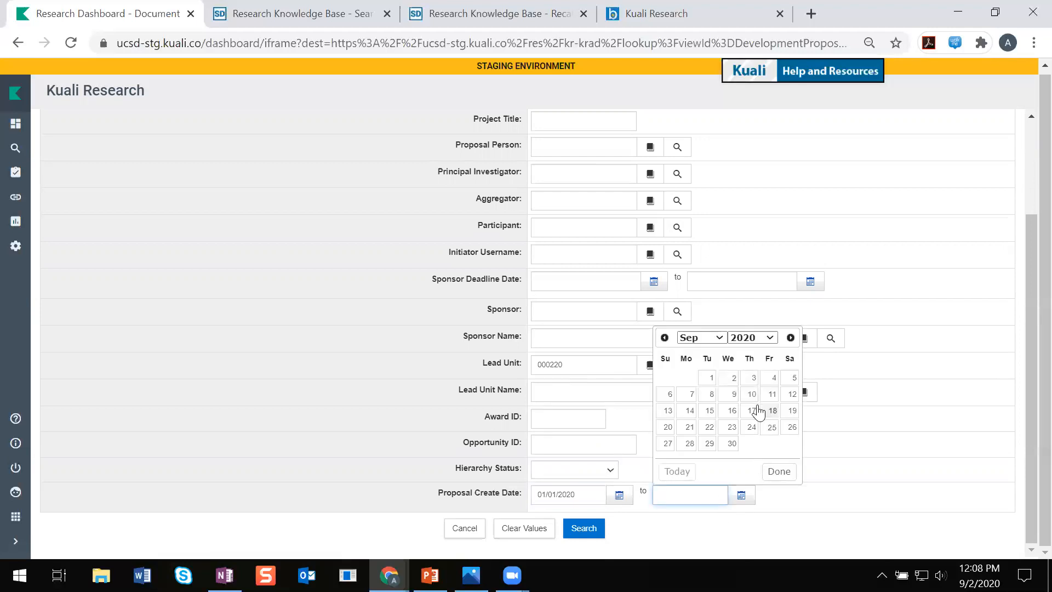
left_click(712, 382)
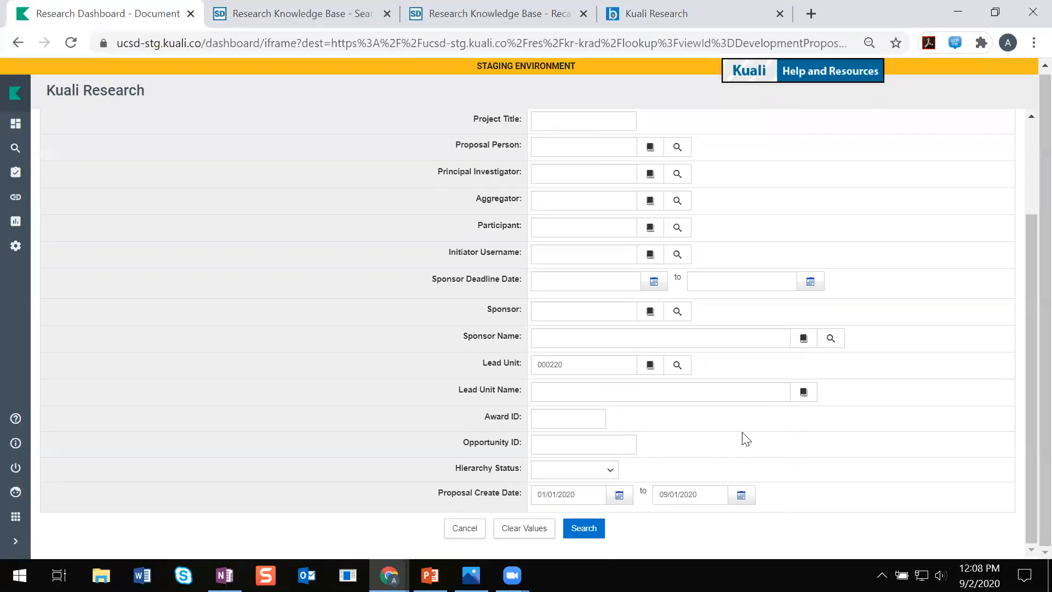
Run the development proposal search with the entered criteria and look through the results.
left_click(589, 531)
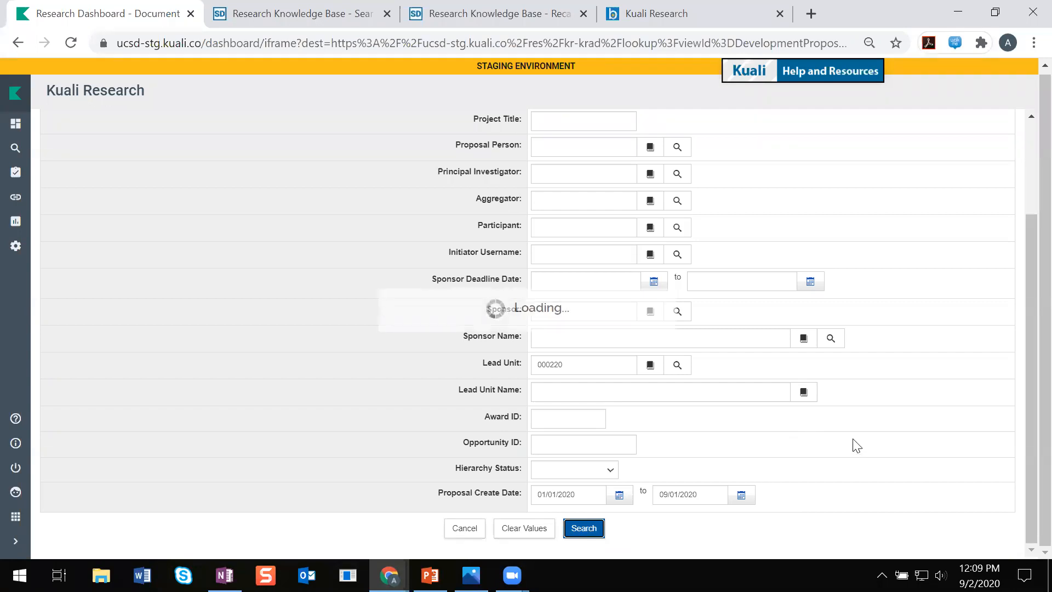
scroll(836, 445, "down", 6)
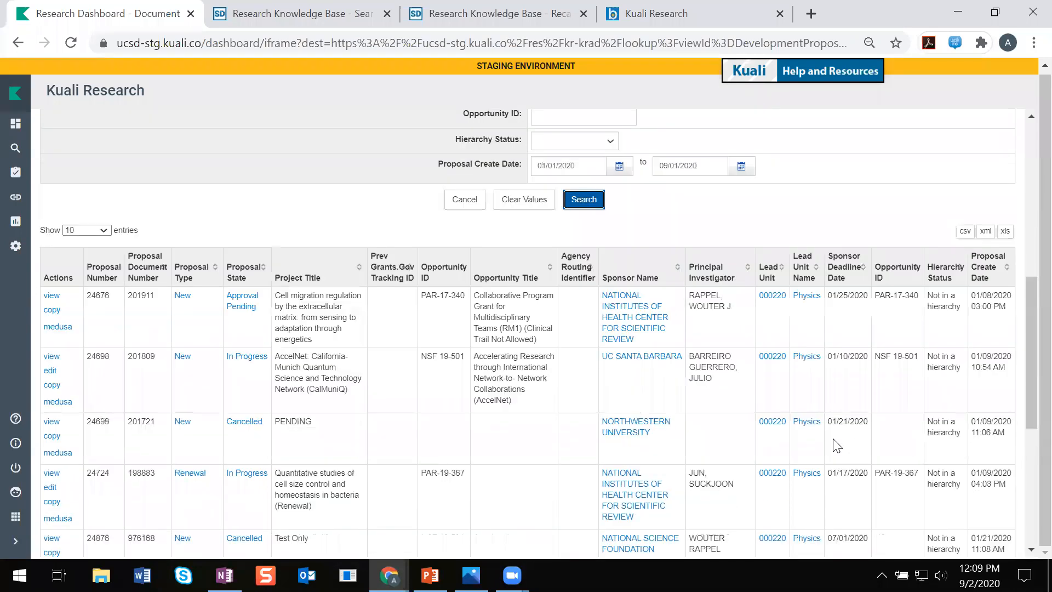
scroll(719, 428, "up", 4)
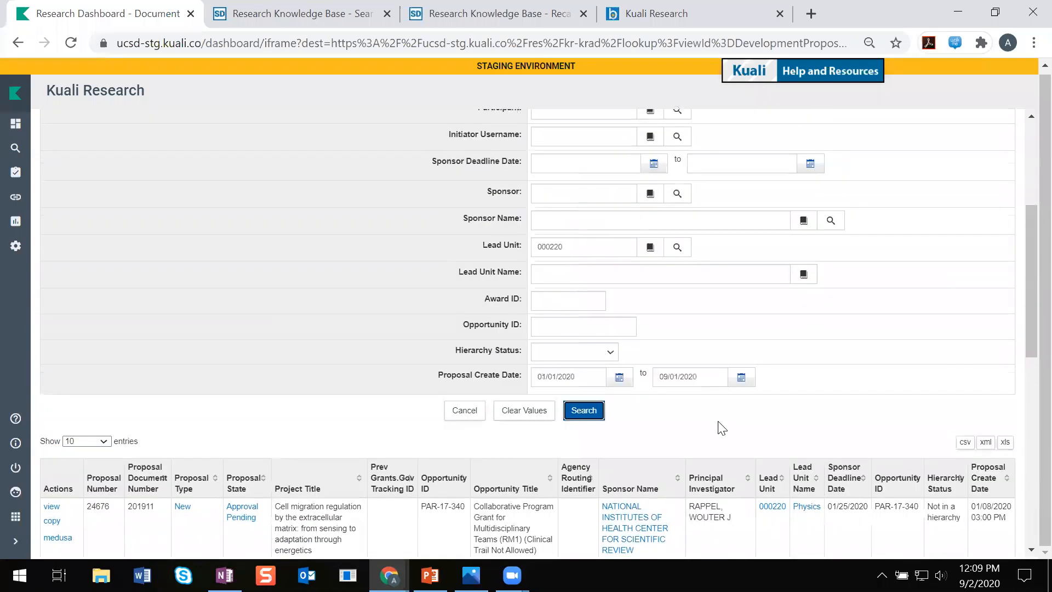
Examine the Physics proposal search results and check how many entries the search found in total.
scroll(717, 428, "down", 4)
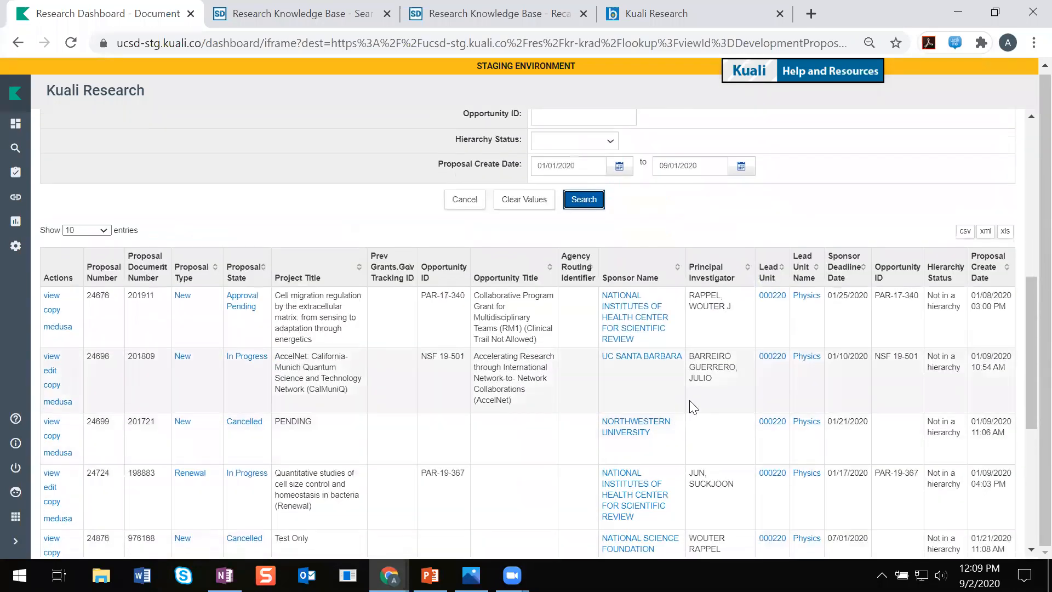
scroll(688, 411, "down", 6)
scroll(693, 406, "up", 6)
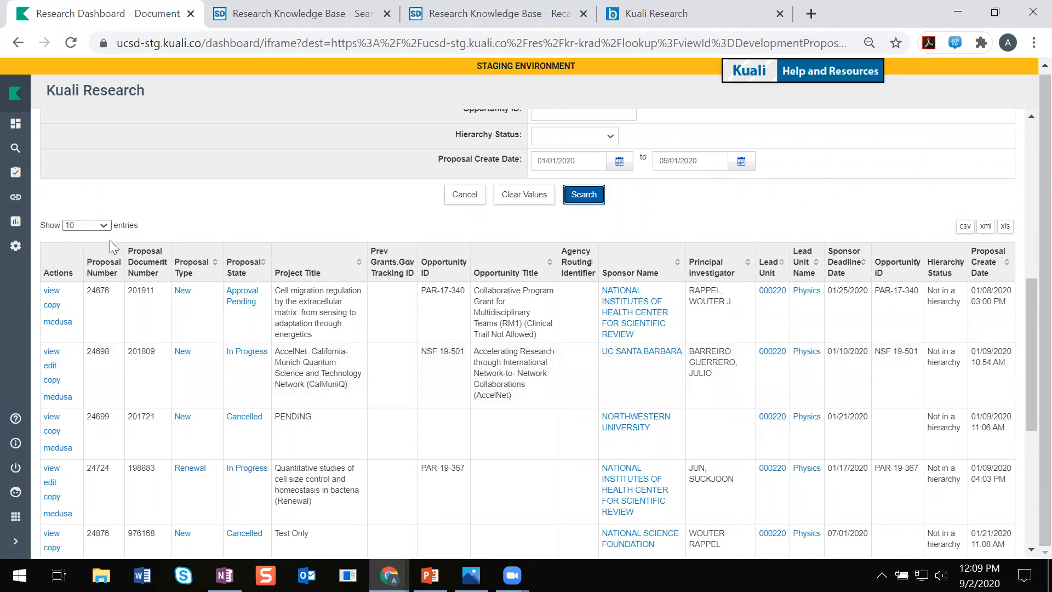
left_click(104, 226)
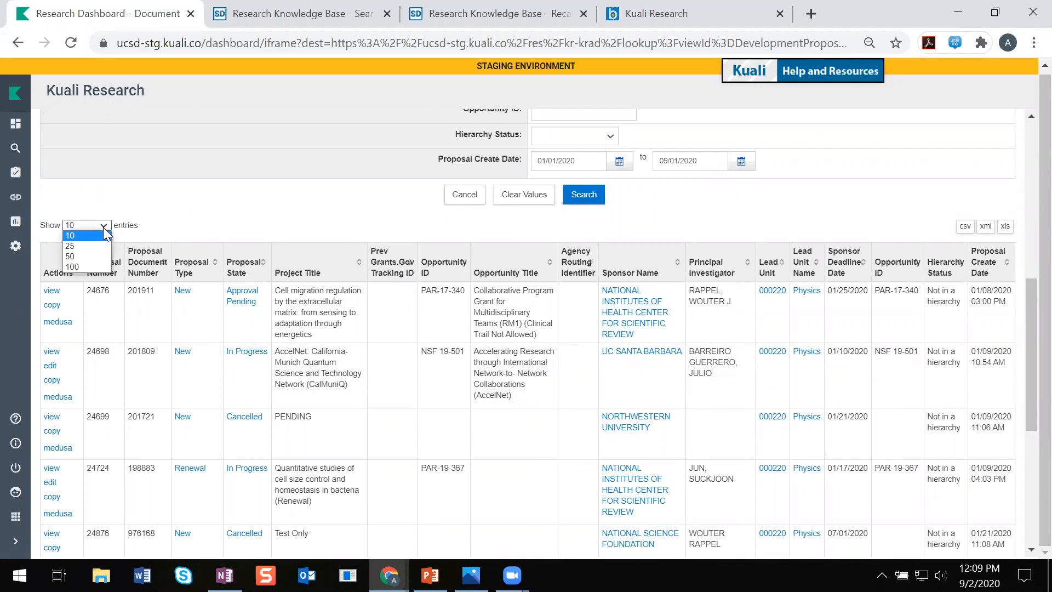
left_click(82, 267)
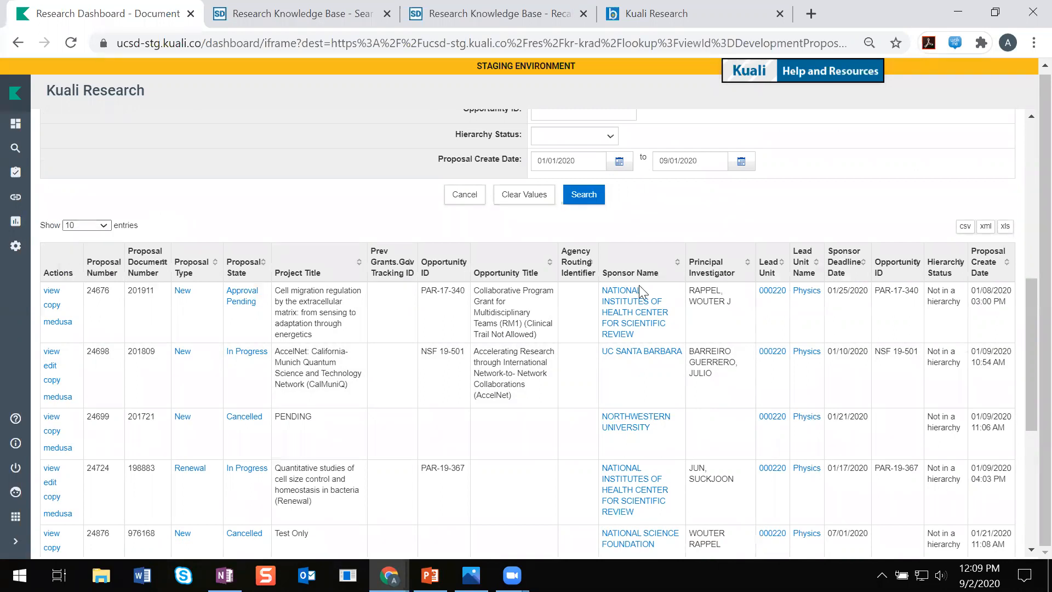
scroll(640, 291, "down", 5)
scroll(640, 290, "down", 1)
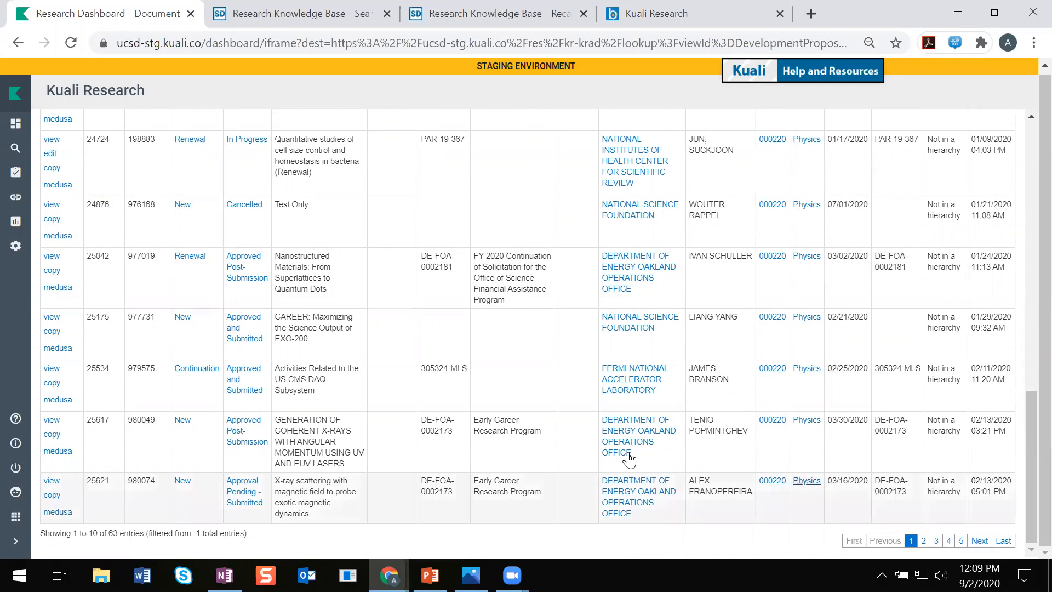
scroll(909, 465, "up", 8)
scroll(909, 465, "down", 8)
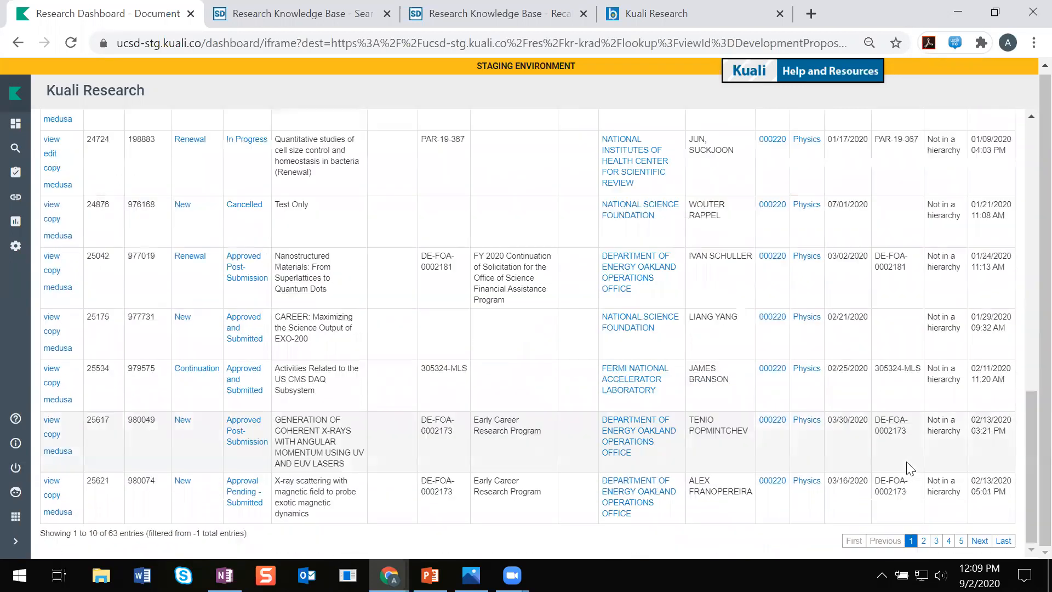
left_click_drag(105, 533, 141, 532)
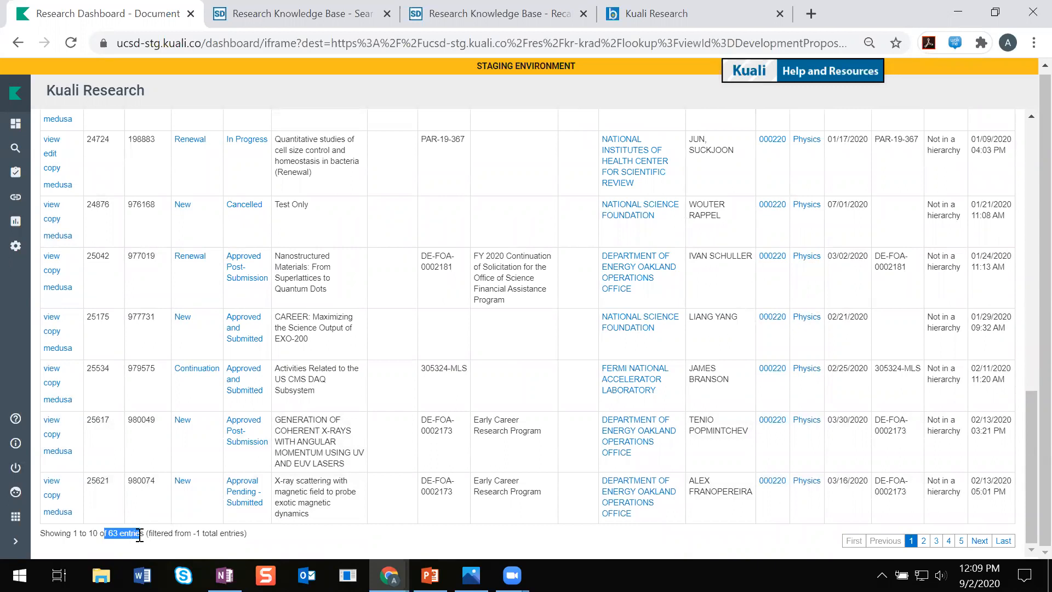
left_click(212, 550)
scroll(203, 535, "up", 10)
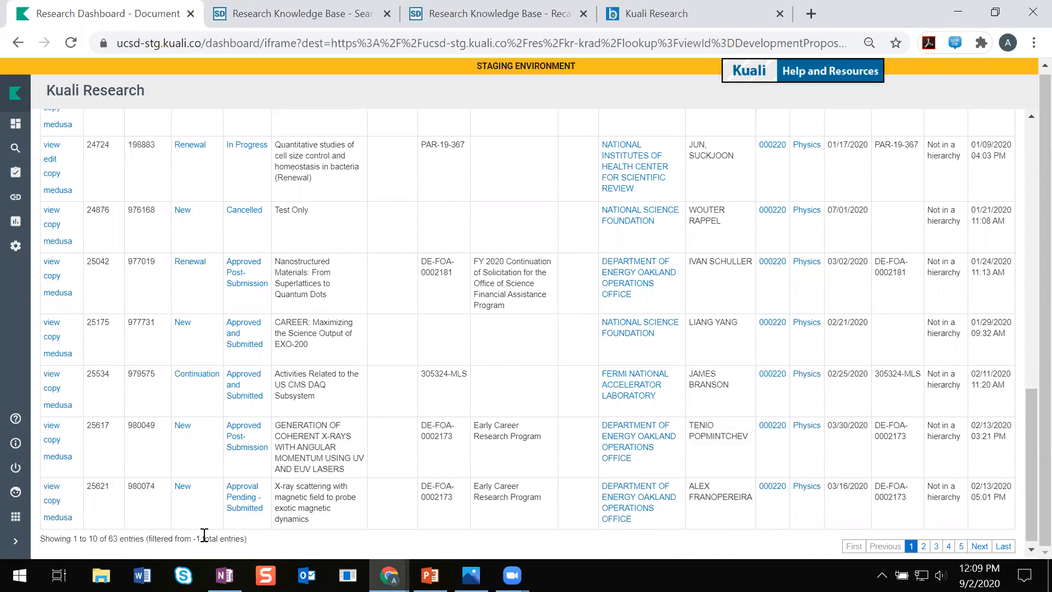
scroll(204, 534, "down", 3)
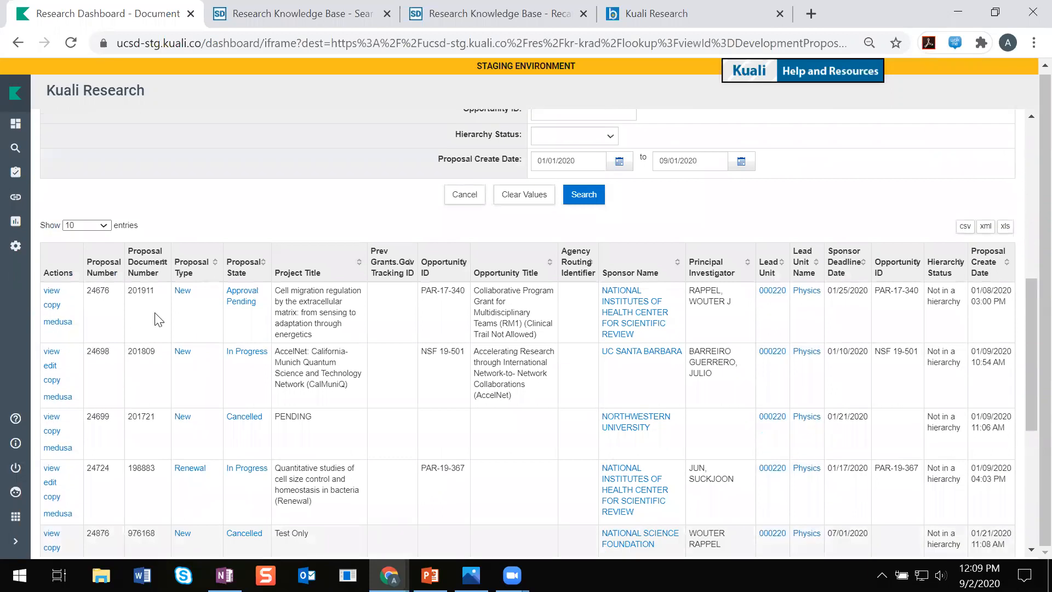
Set the results list to show 100 entries per page and look through the longer list.
left_click(80, 224)
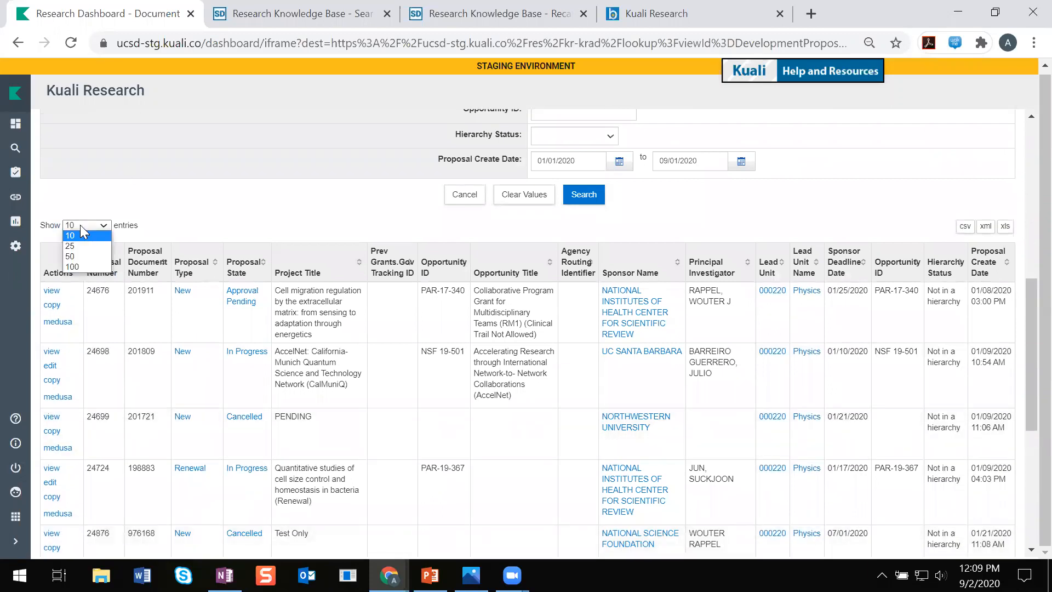
left_click(73, 268)
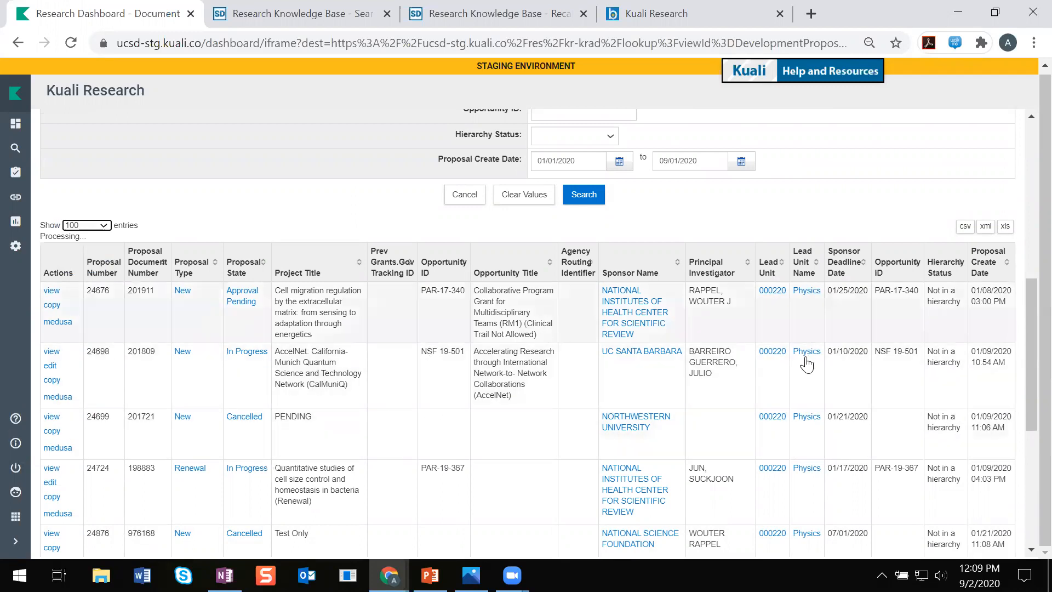
scroll(816, 364, "down", 5)
scroll(828, 367, "up", 5)
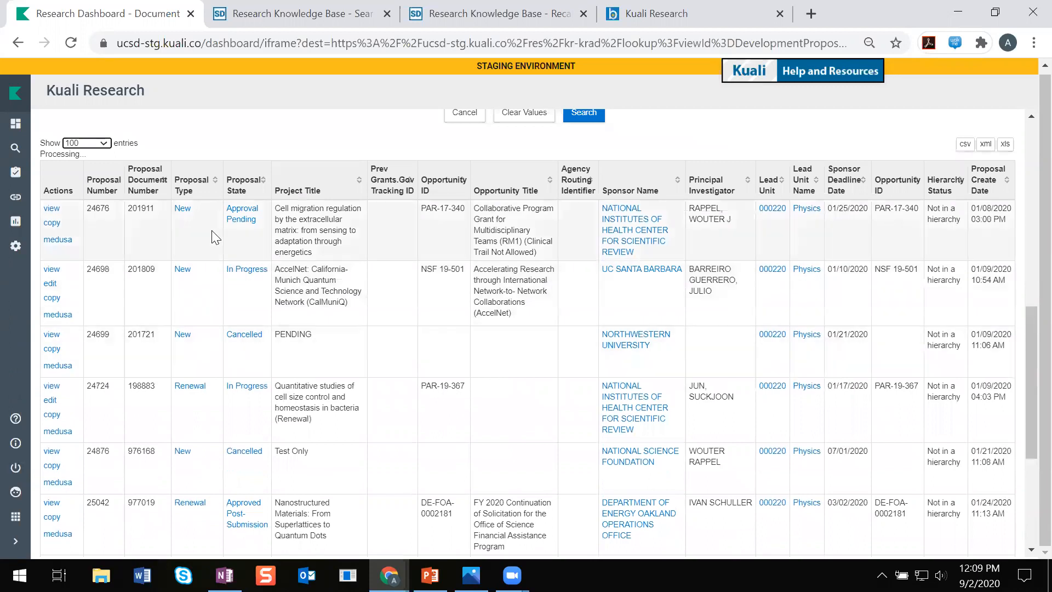
scroll(485, 252, "down", 6)
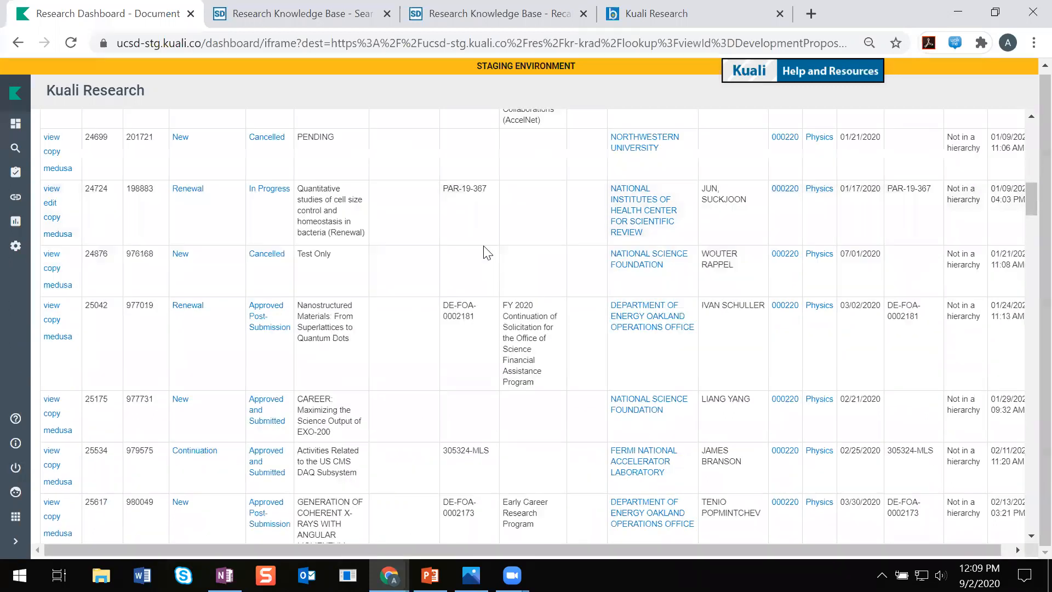
scroll(485, 252, "down", 5)
scroll(482, 250, "up", 9)
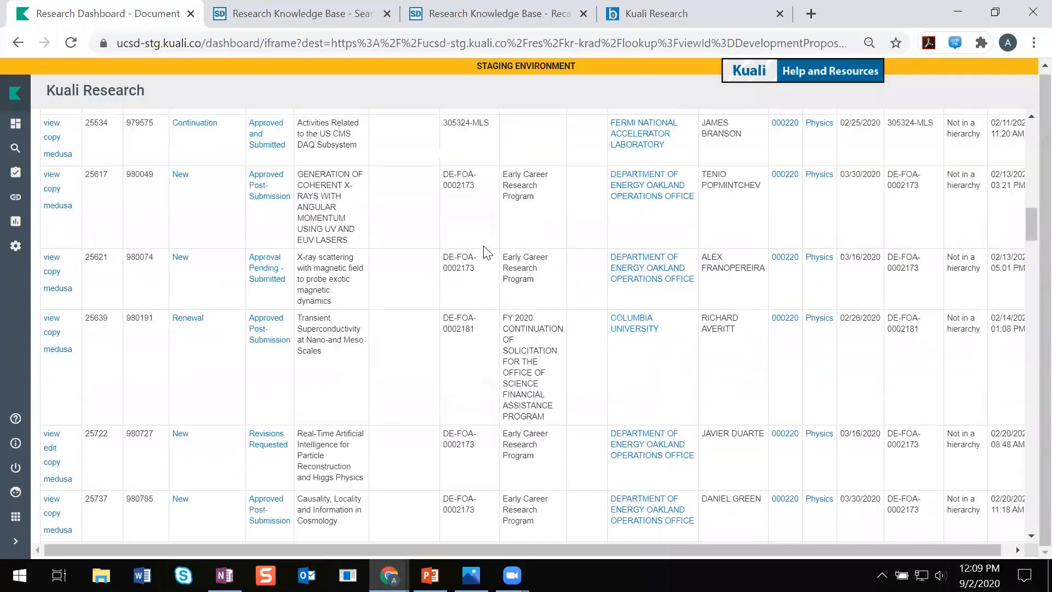
scroll(482, 255, "up", 10)
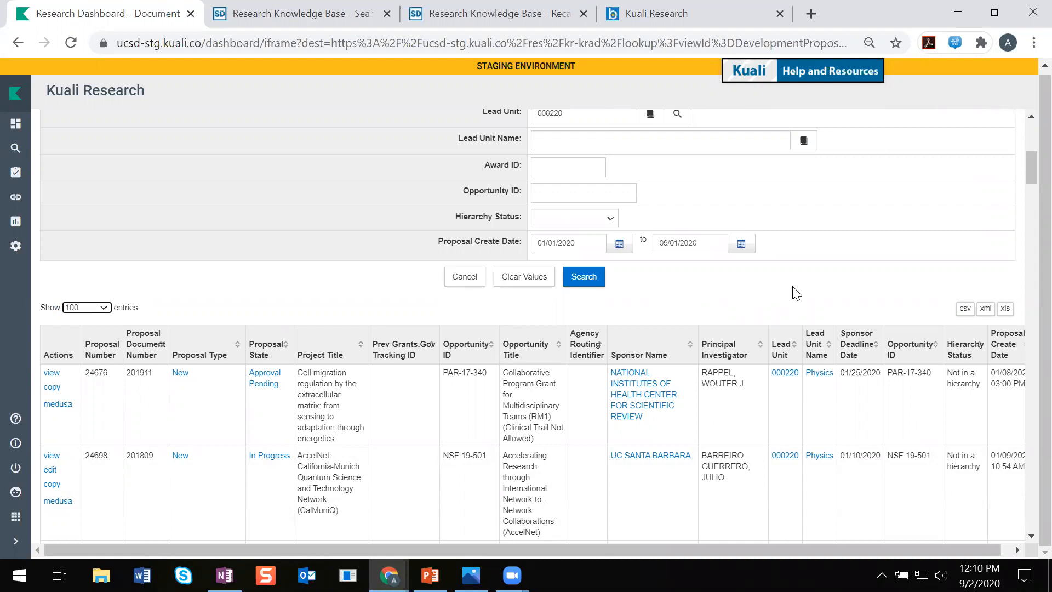
Export the proposal search results as a CSV file and open the downloaded file in Excel.
scroll(800, 293, "down", 2)
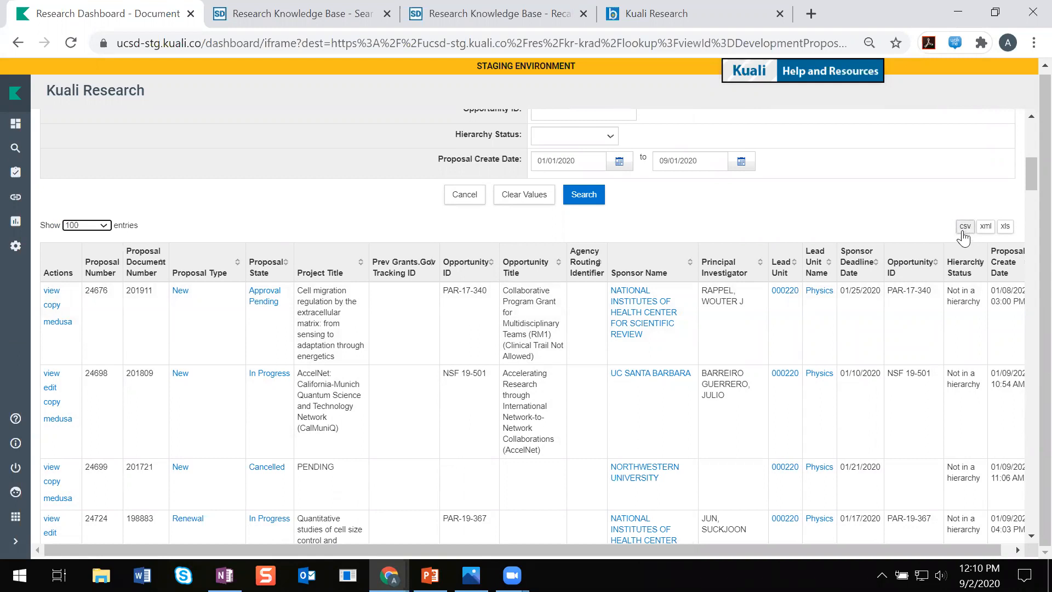
left_click(964, 226)
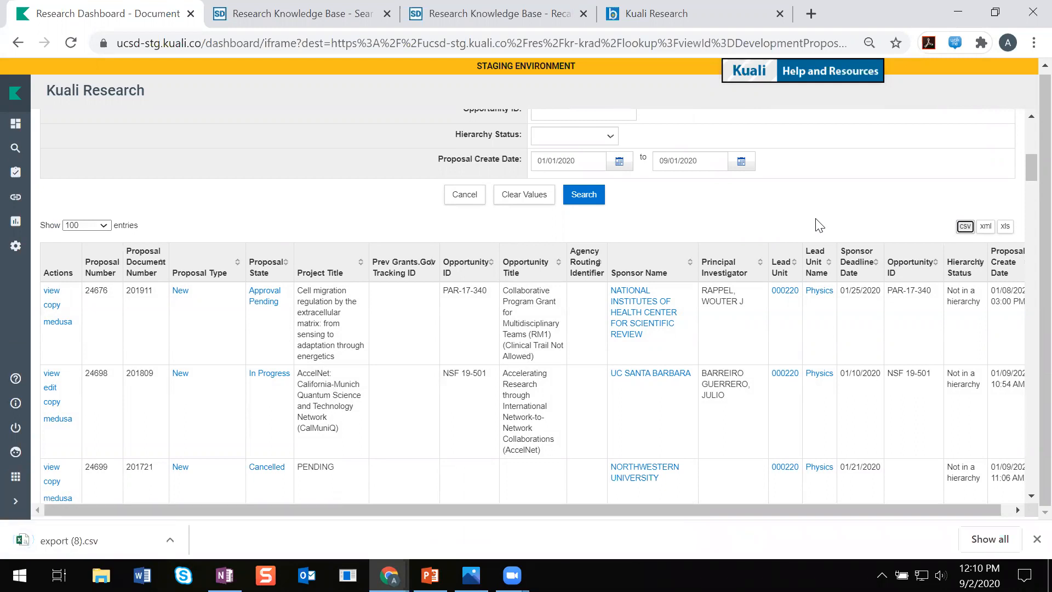
left_click(86, 542)
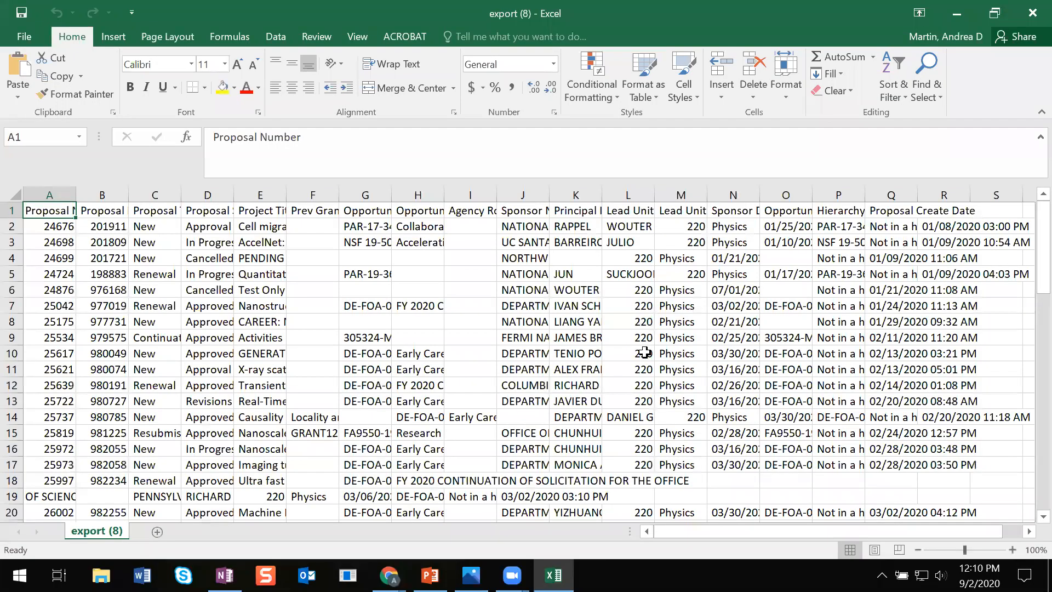
Look through the exported proposal rows in the spreadsheet and close the workbook.
scroll(767, 325, "down", 9)
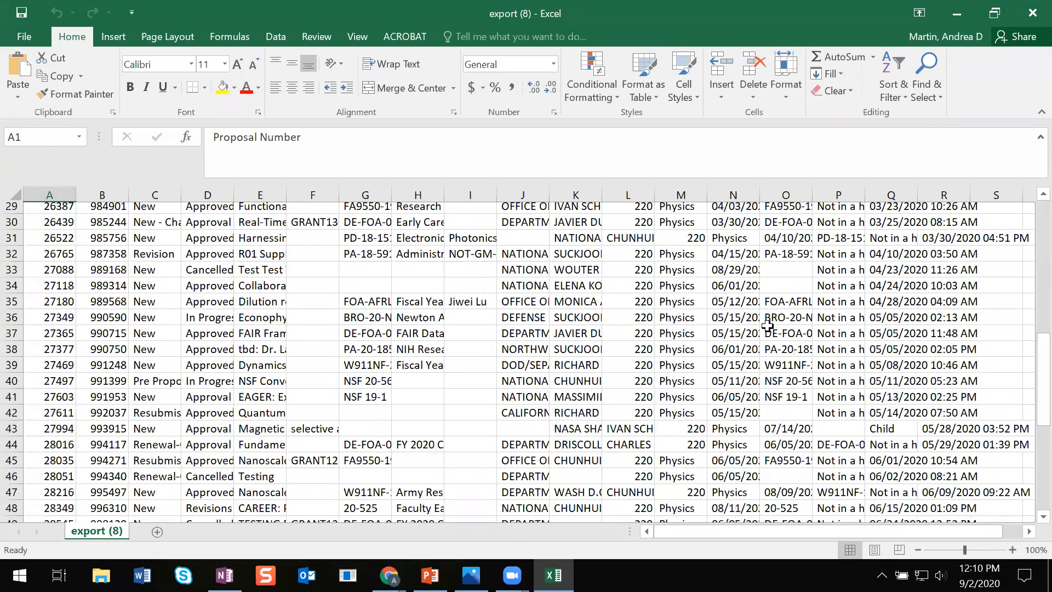
scroll(767, 325, "down", 9)
scroll(767, 326, "up", 13)
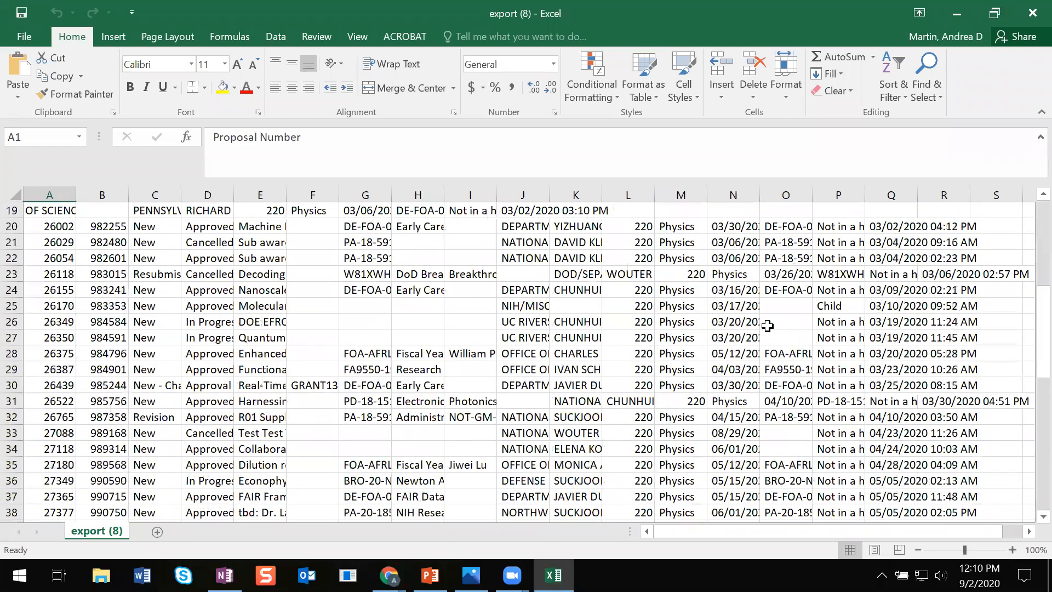
scroll(767, 326, "up", 6)
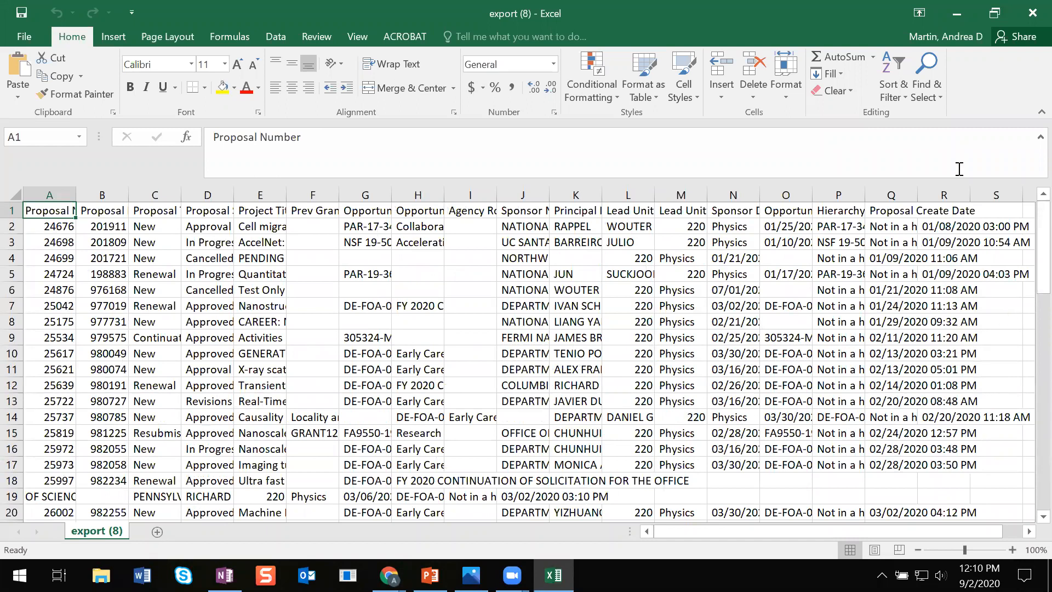
left_click(1030, 13)
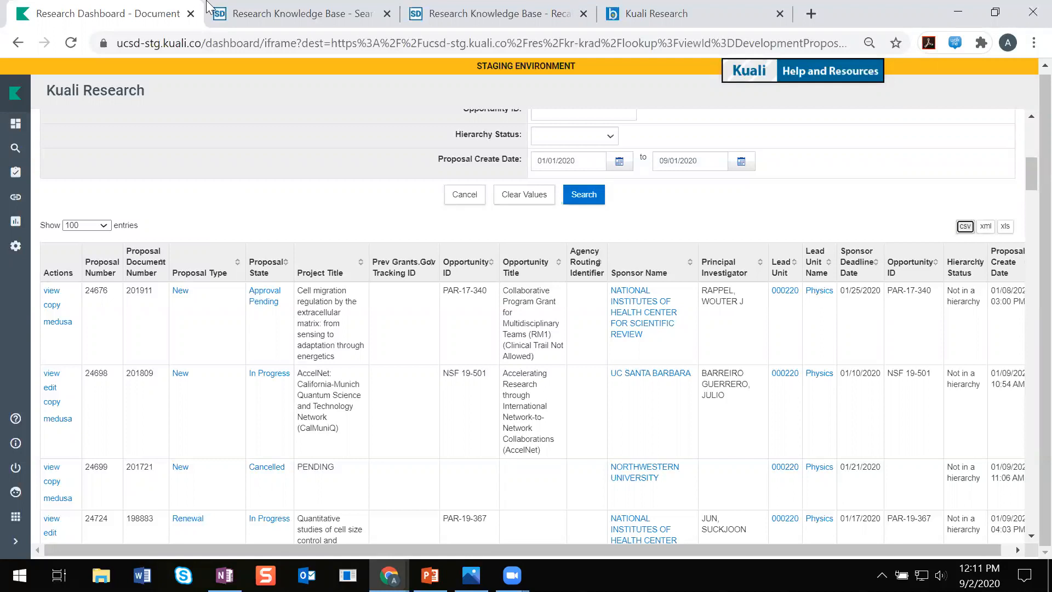
Return to Common Tasks and open All My Proposals under Proposal Development.
scroll(760, 225, "up", 9)
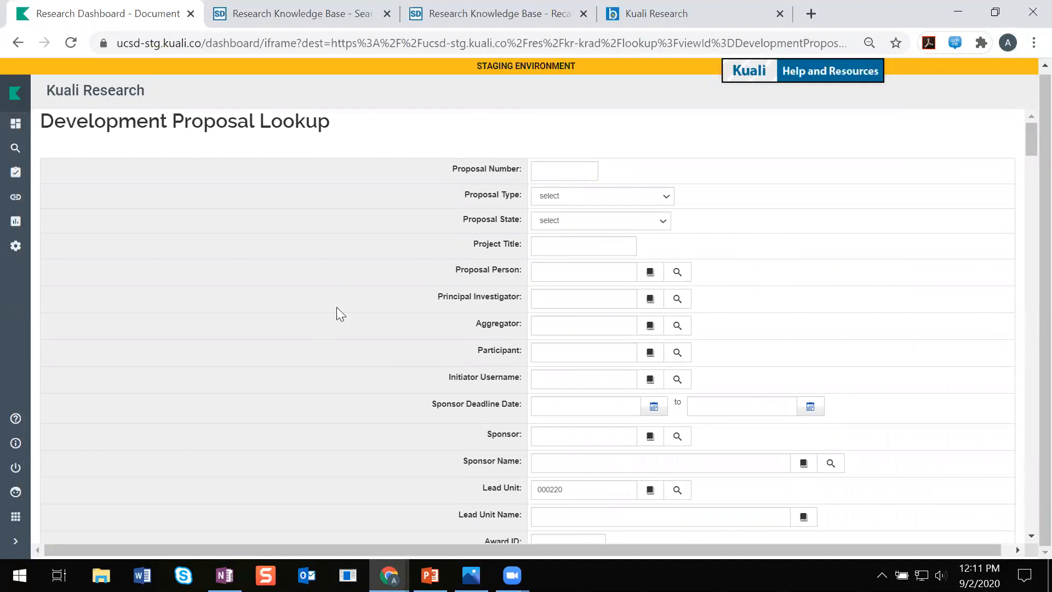
left_click(13, 174)
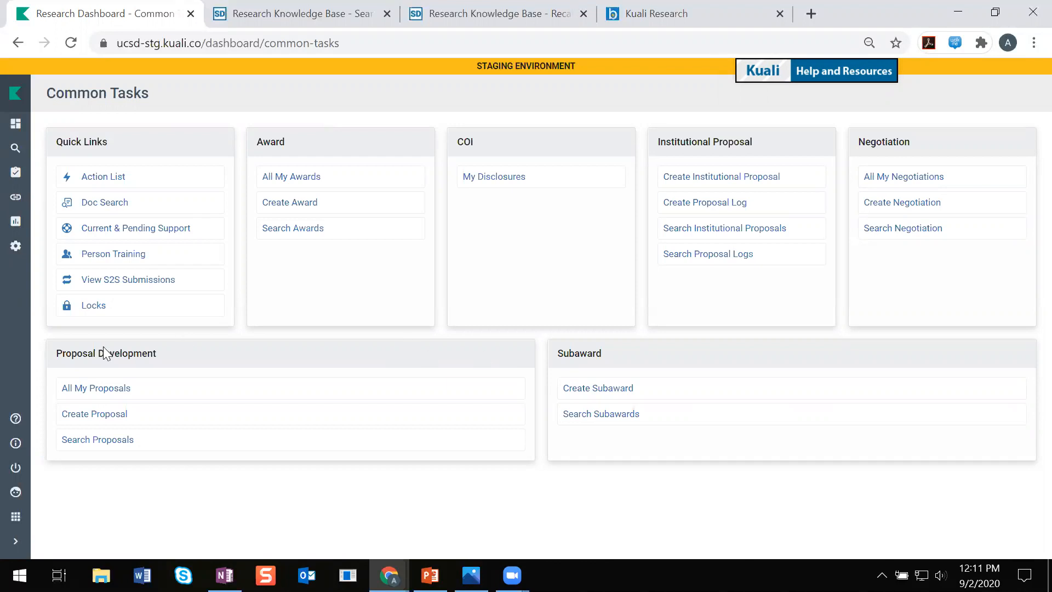
left_click_drag(54, 357, 162, 353)
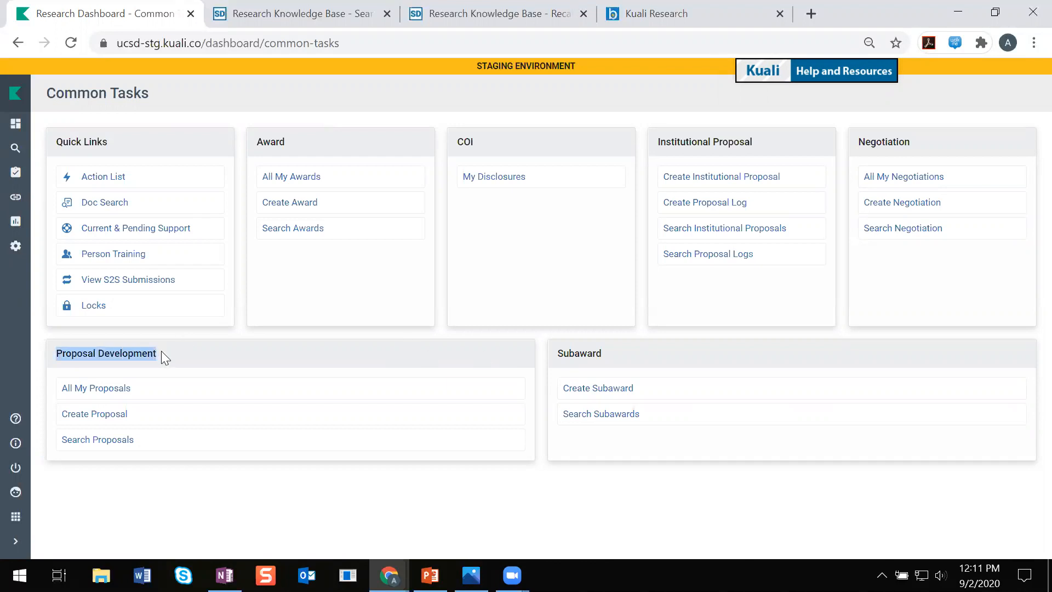
left_click(212, 359)
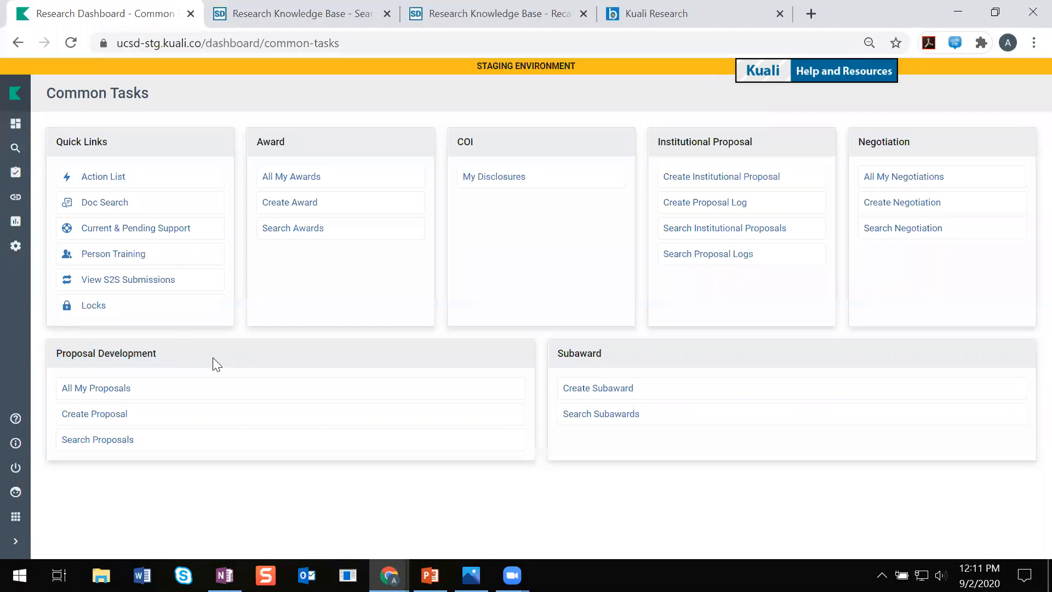
left_click(108, 389)
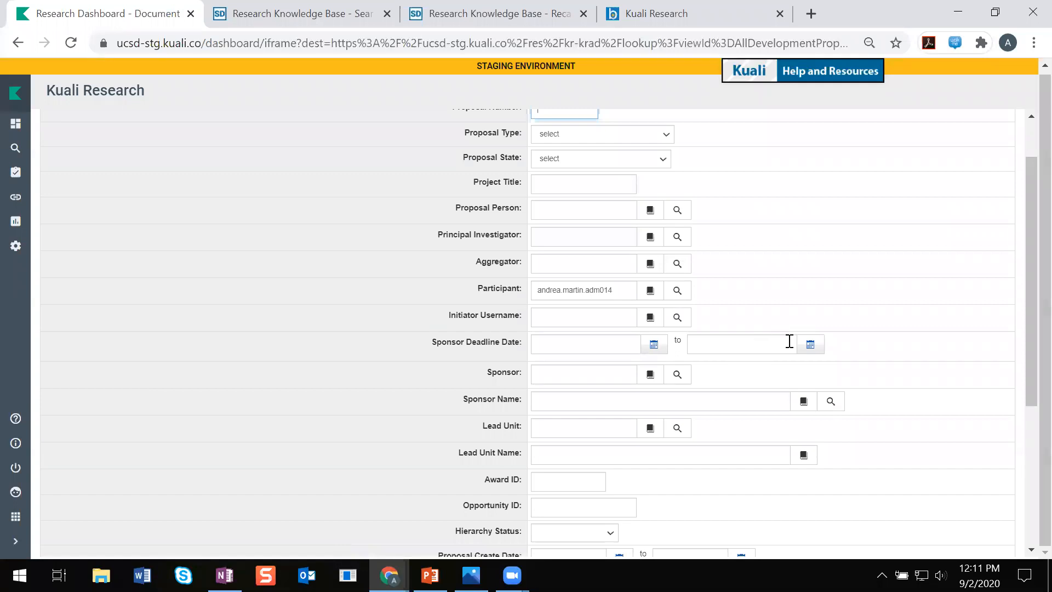
Examine the All My Proposals results and the prefilled Participant criterion that limits the lookup.
scroll(789, 343, "down", 3)
scroll(789, 341, "down", 2)
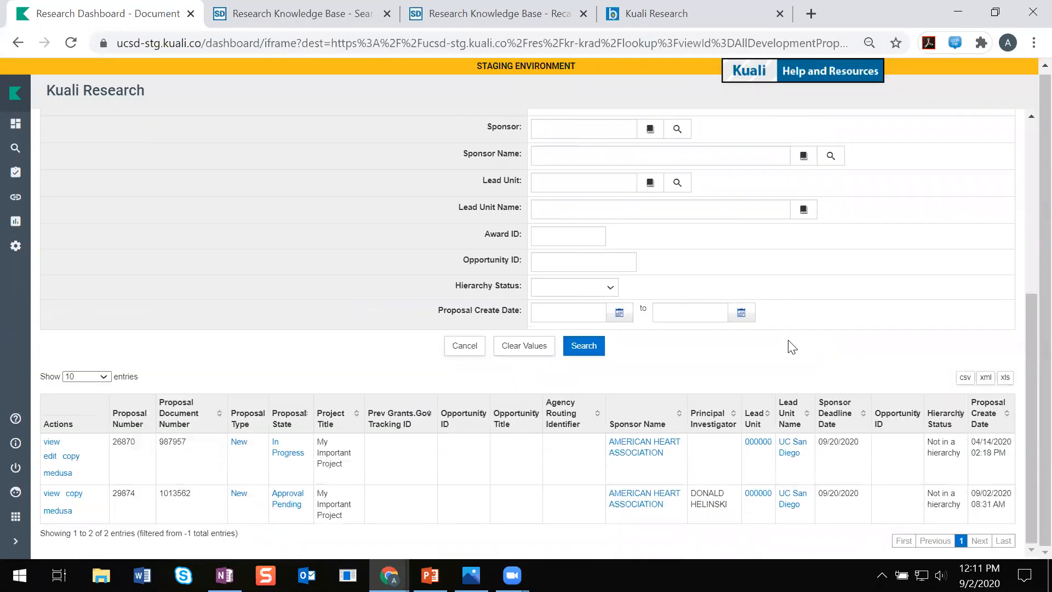
scroll(790, 343, "up", 2)
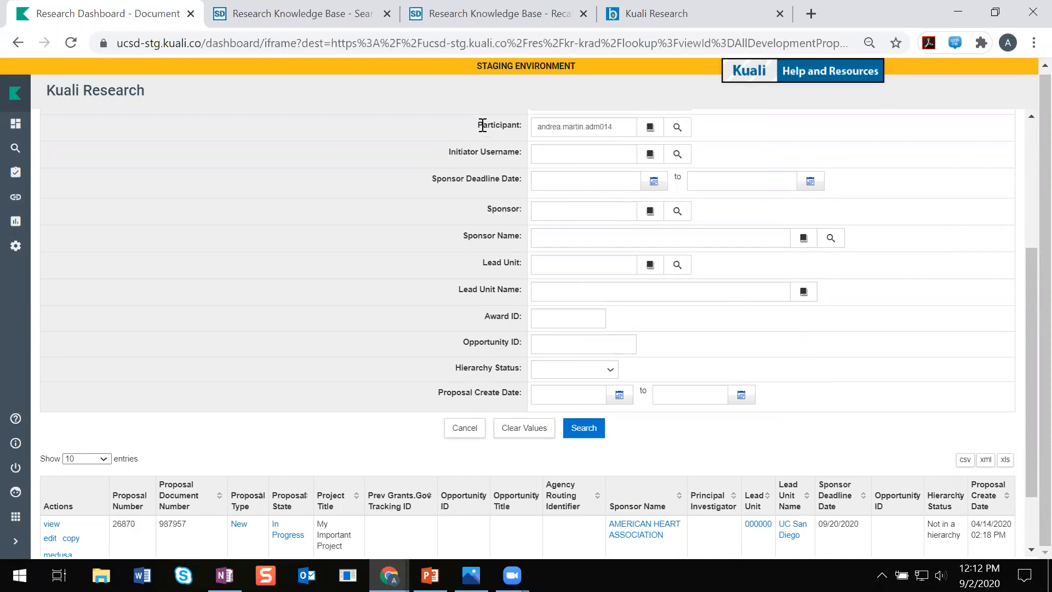
left_click_drag(477, 125, 525, 123)
double_click(495, 125)
scroll(323, 285, "up", 3)
left_click(176, 333)
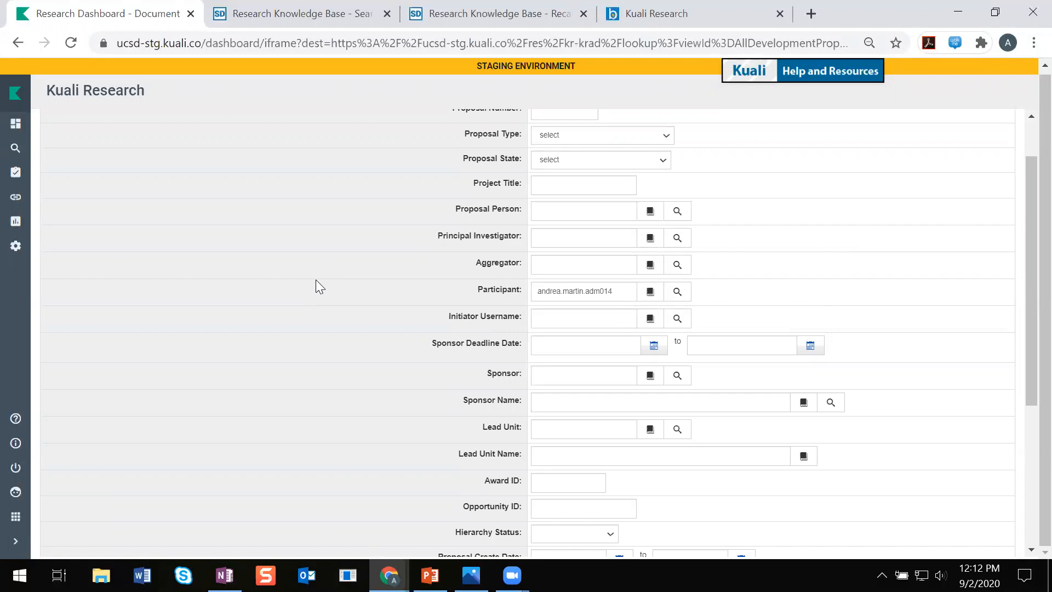
scroll(333, 284, "up", 1)
scroll(333, 284, "down", 3)
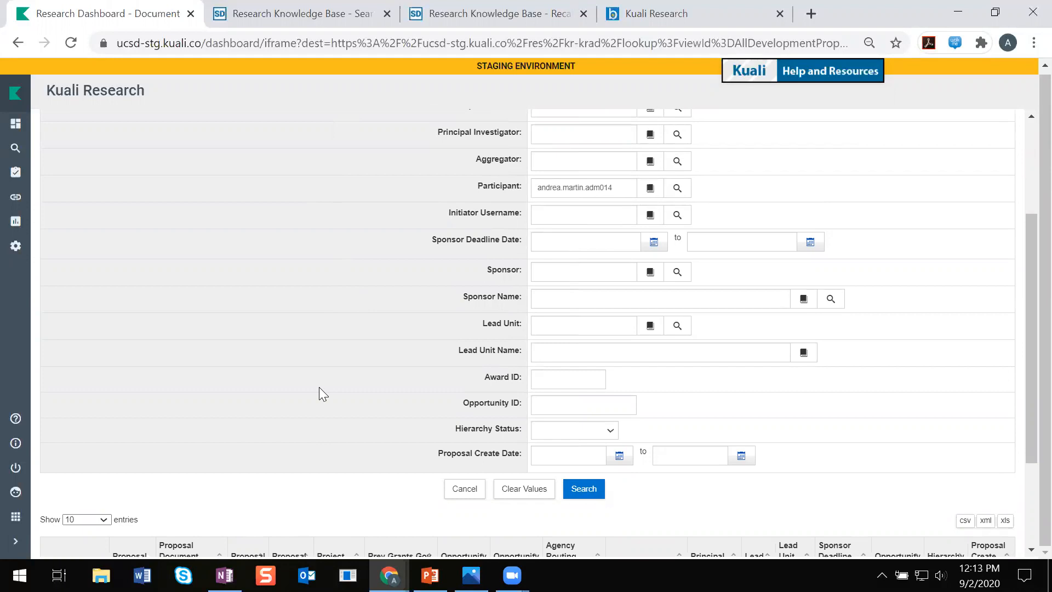
Search the All Proposal Development Document Lookup for proposal number 29874.
key("alt+Tab")
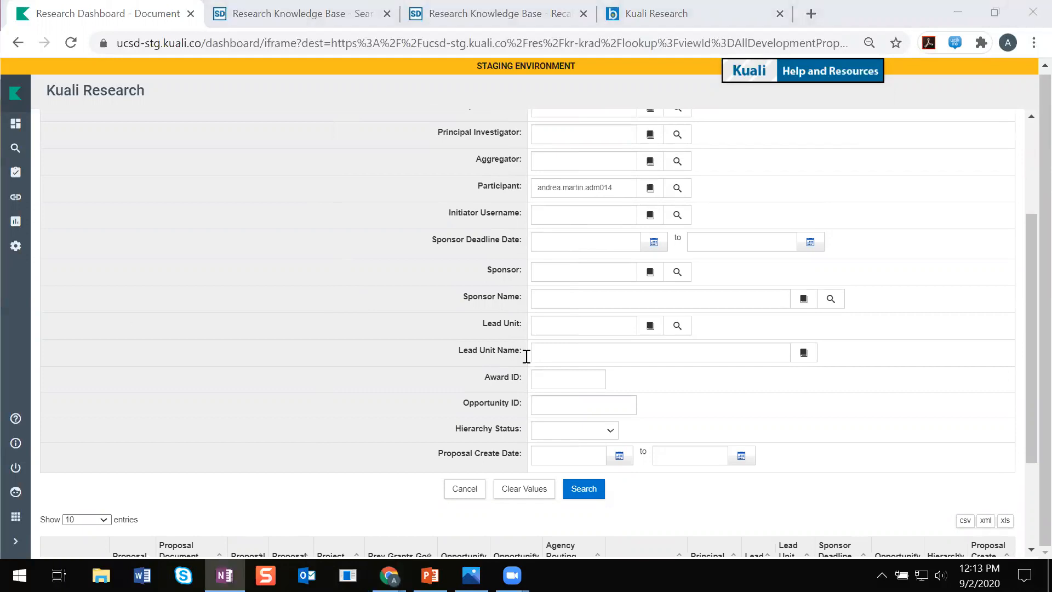
scroll(751, 303, "up", 3)
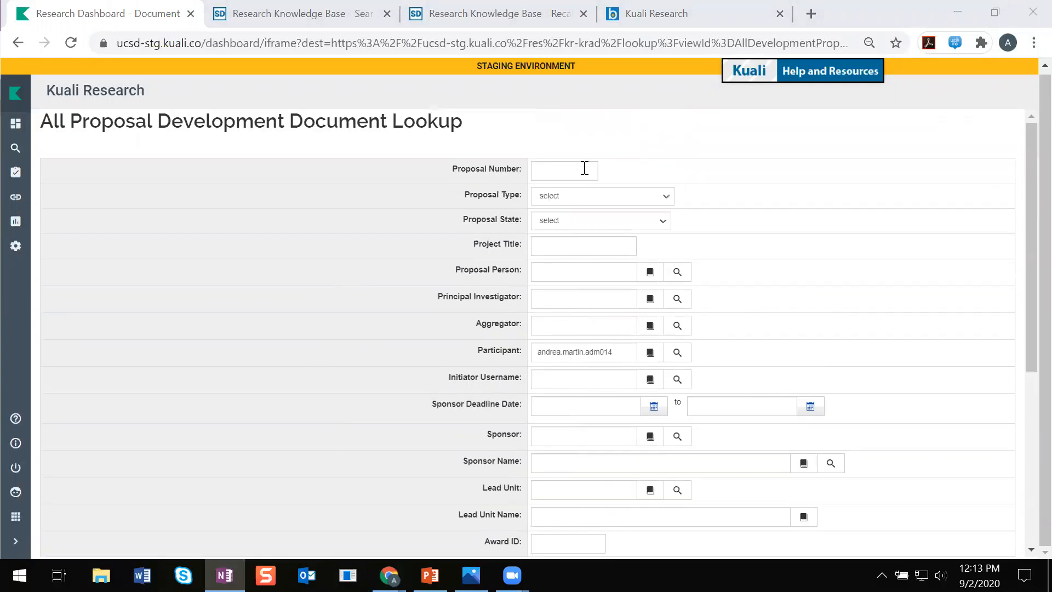
left_click(584, 168)
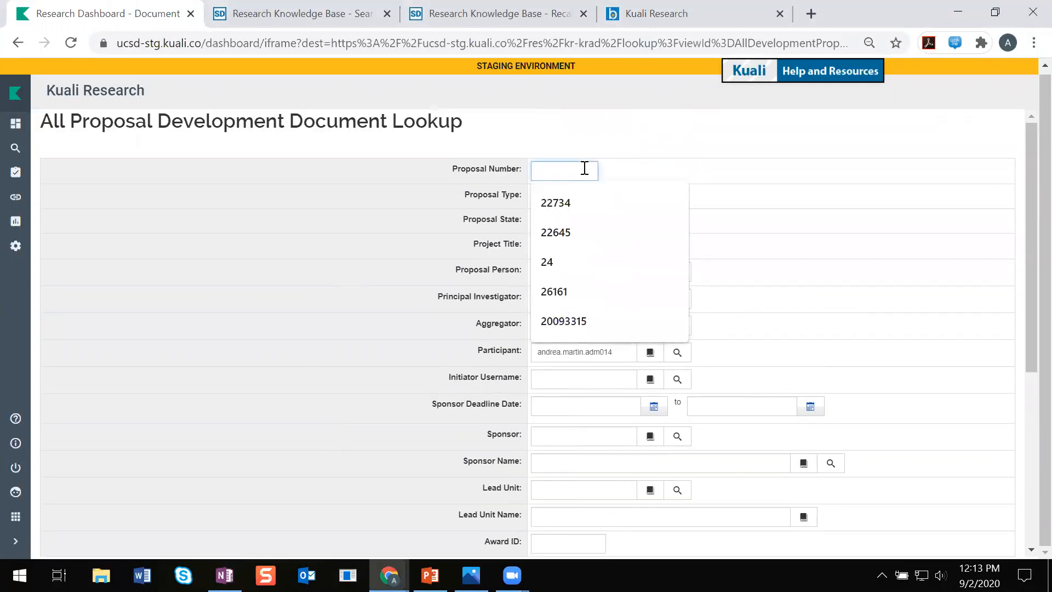
type("2")
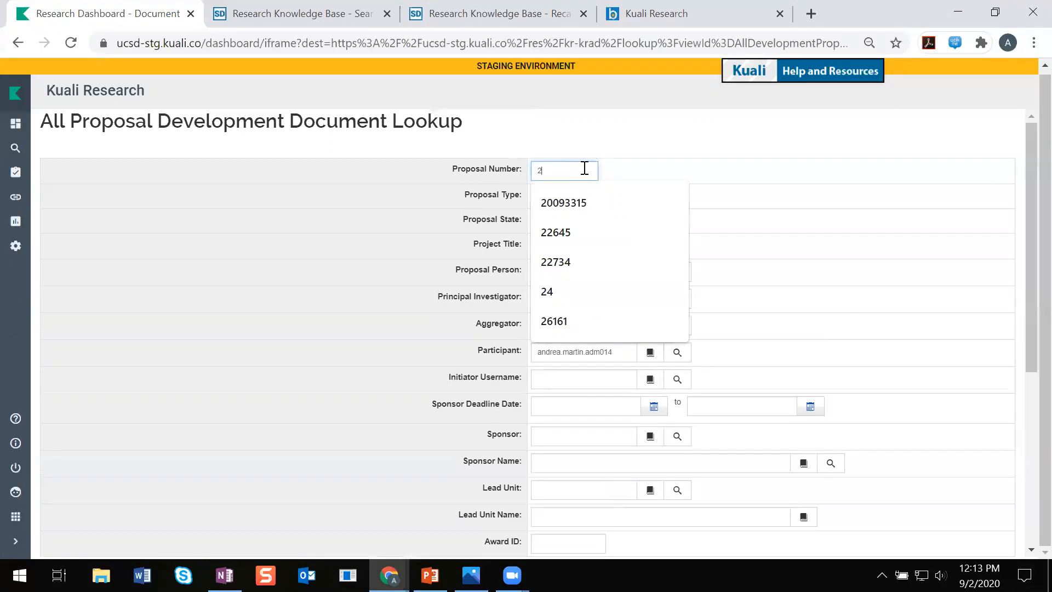
type("9874")
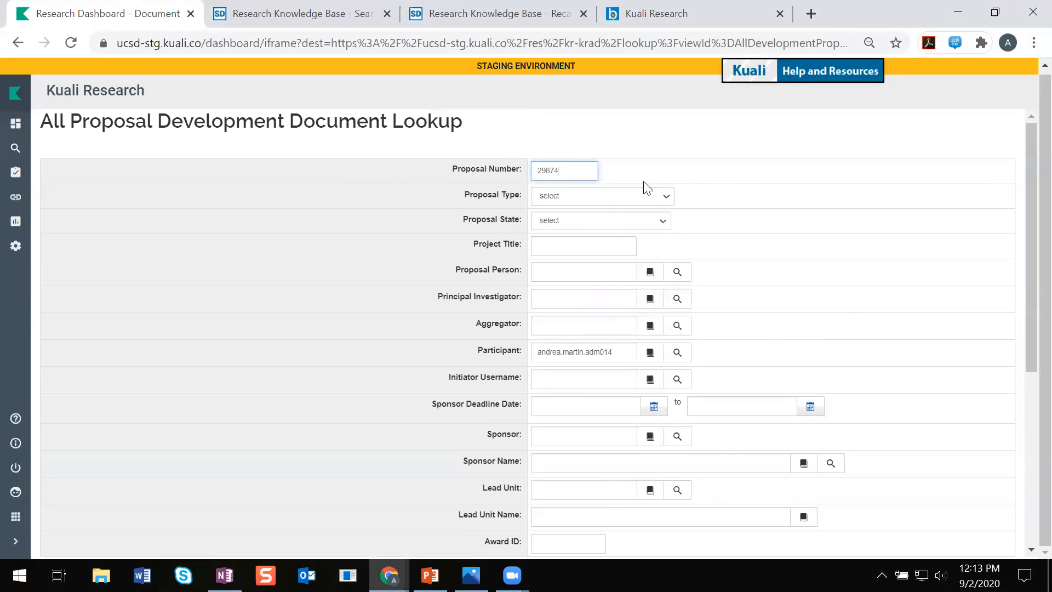
scroll(660, 197, "down", 5)
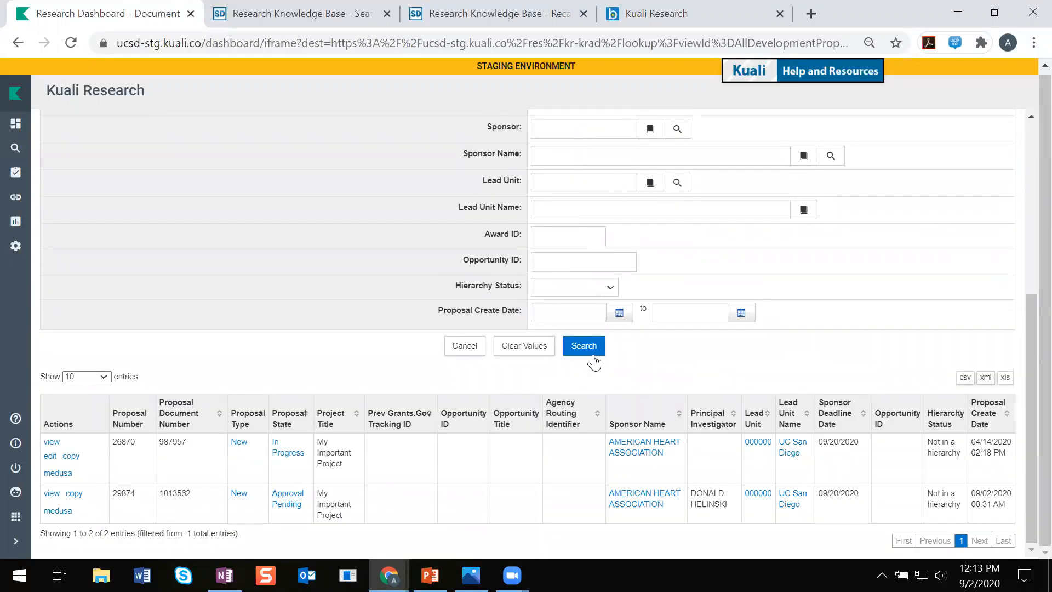
left_click(585, 353)
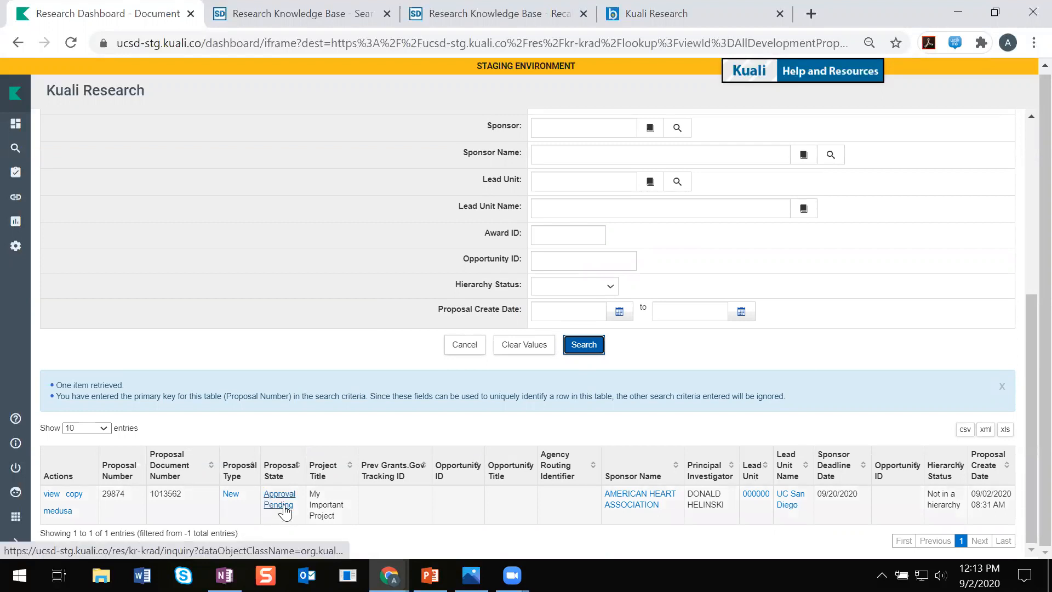
Open proposal 29874 in view mode and recall it from routing with the reason "Add a new attachment".
left_click(53, 500)
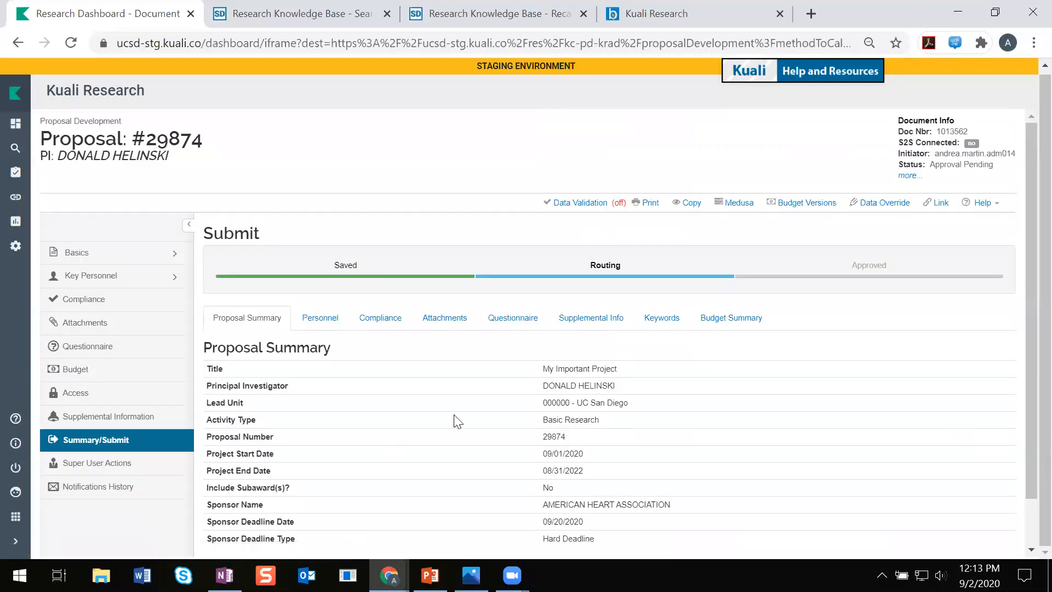
scroll(452, 422, "down", 1)
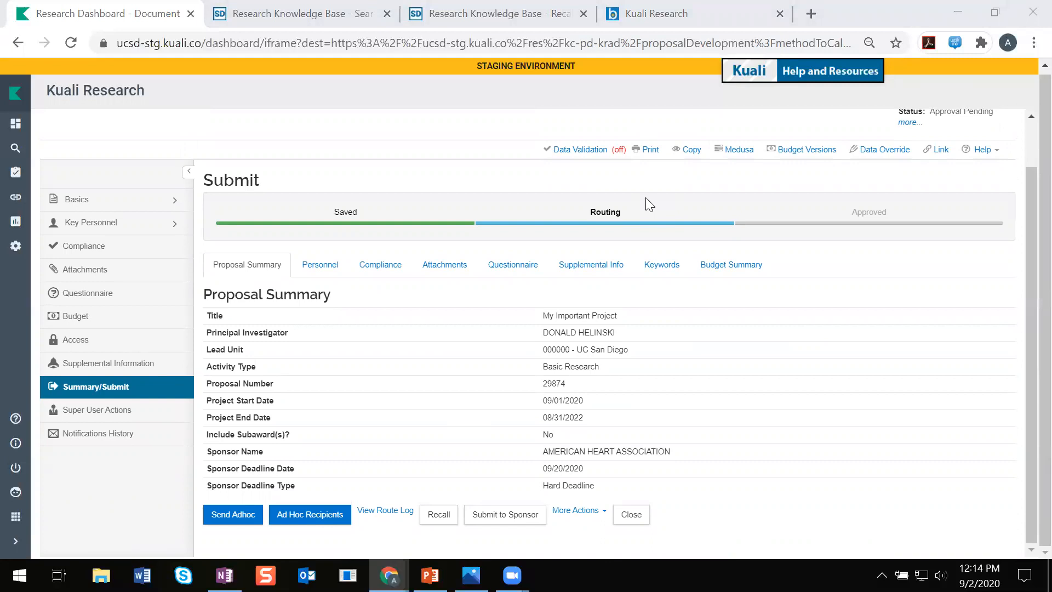
left_click(437, 515)
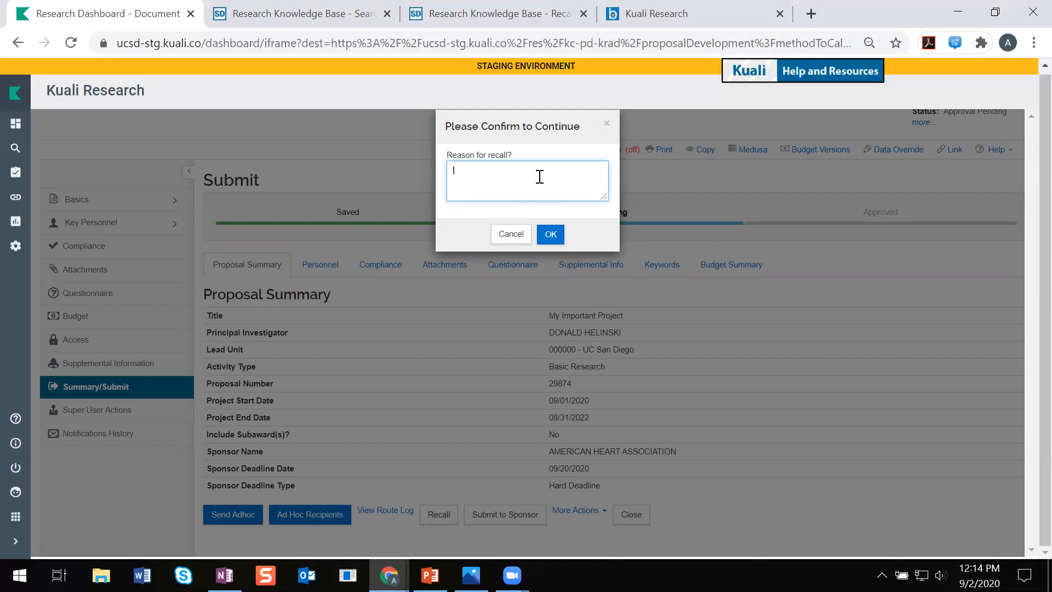
type("Add a new attachment")
left_click(558, 240)
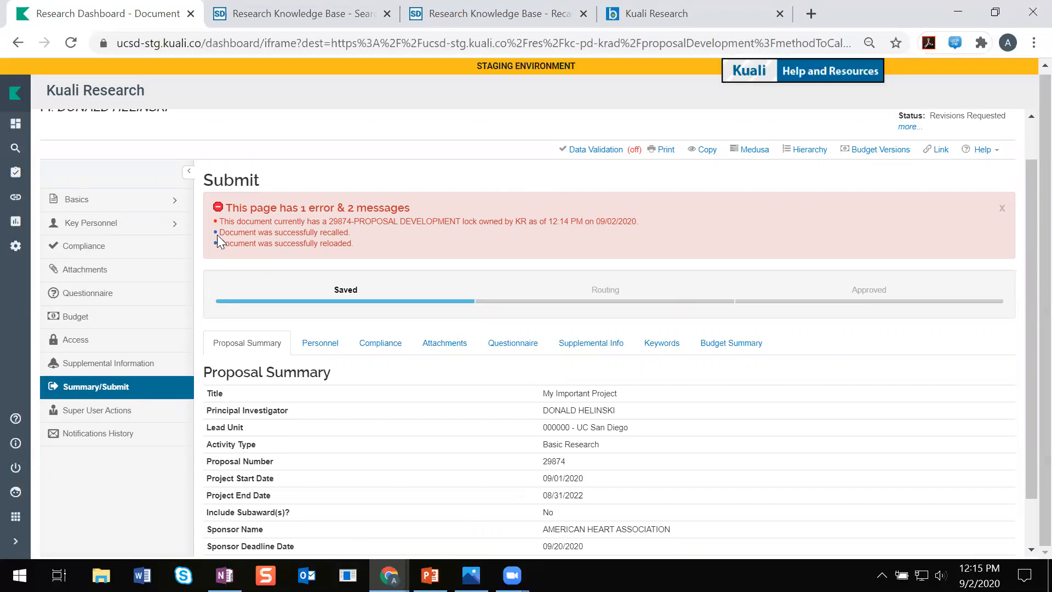
left_click_drag(219, 235, 372, 227)
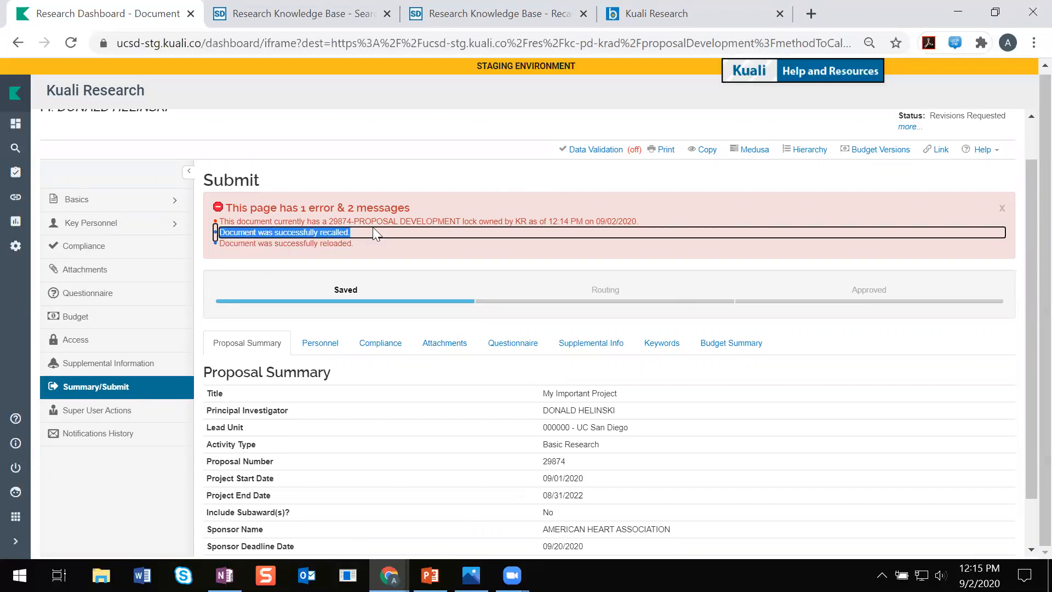
left_click(341, 157)
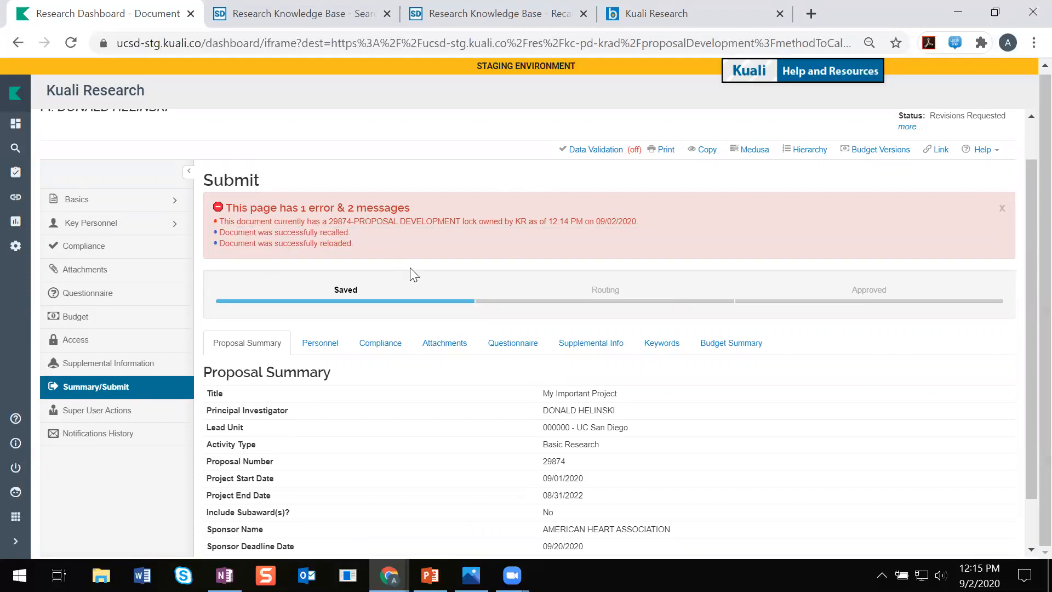
Copy the proposal number from the heading of the recalled proposal.
scroll(411, 268, "up", 1)
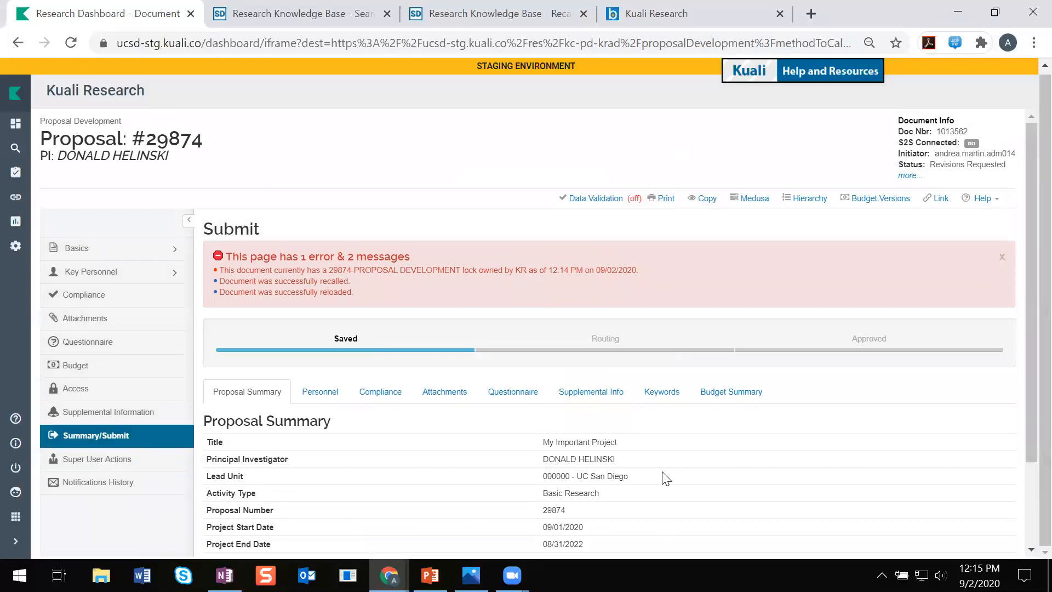
scroll(662, 461, "up", 1)
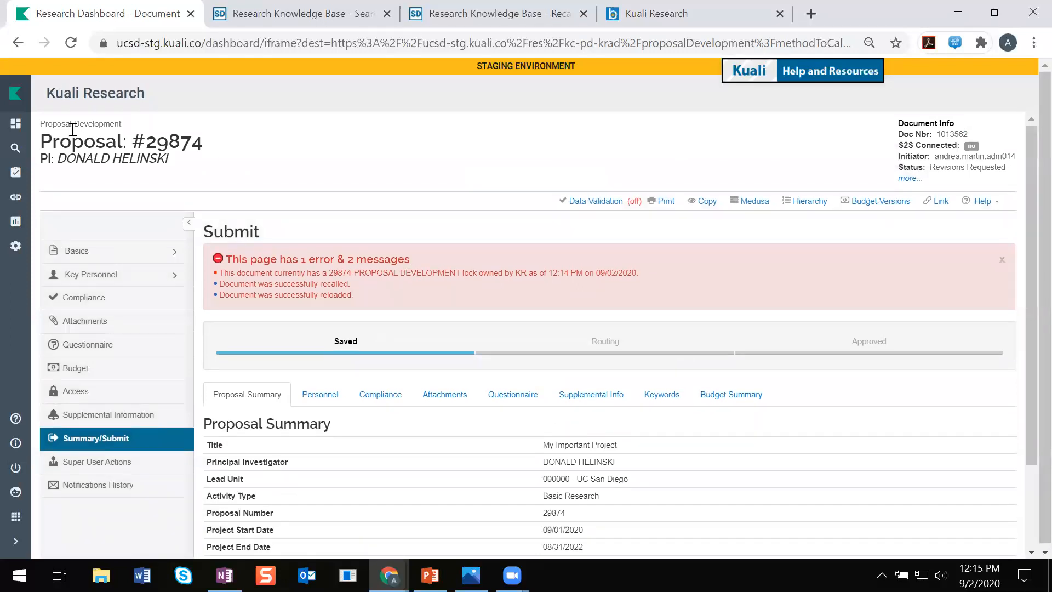
double_click(164, 137)
right_click(165, 138)
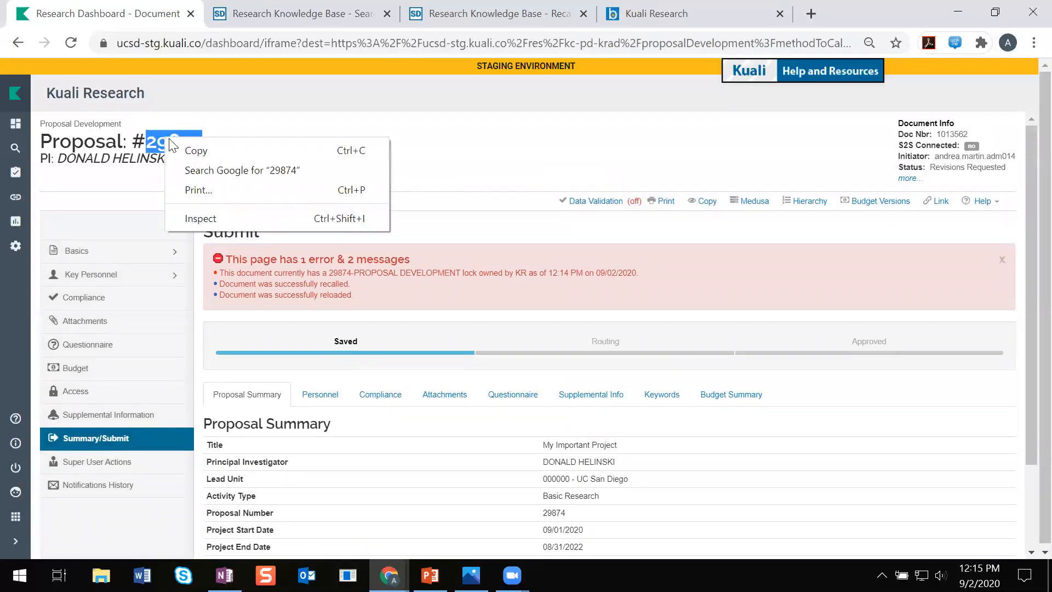
left_click(193, 151)
left_click(326, 162)
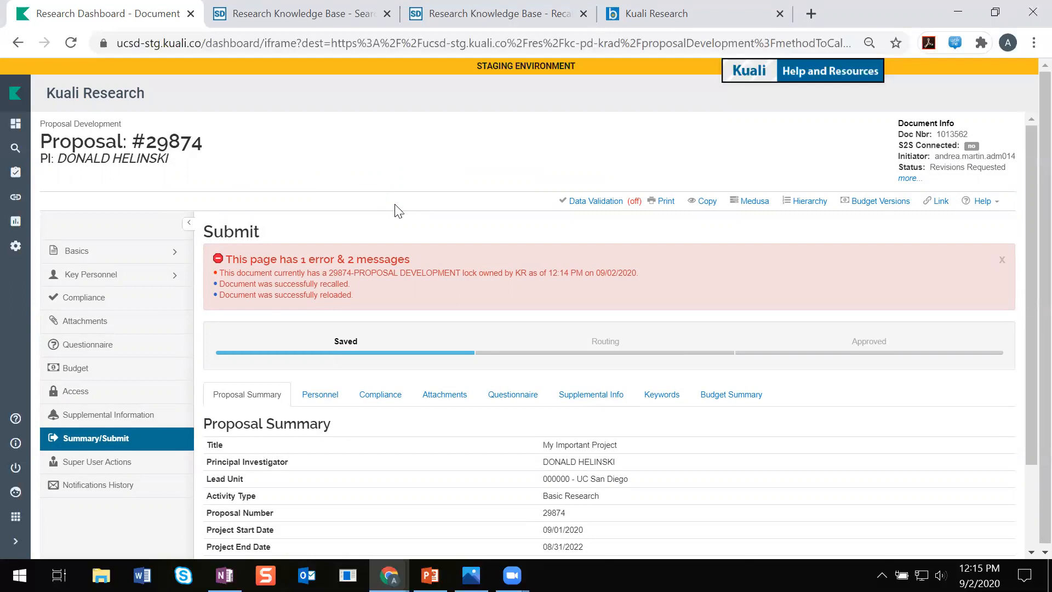
Leave the proposal without saving, return to Common Tasks and open Search Proposals under Proposal Development.
left_click(17, 174)
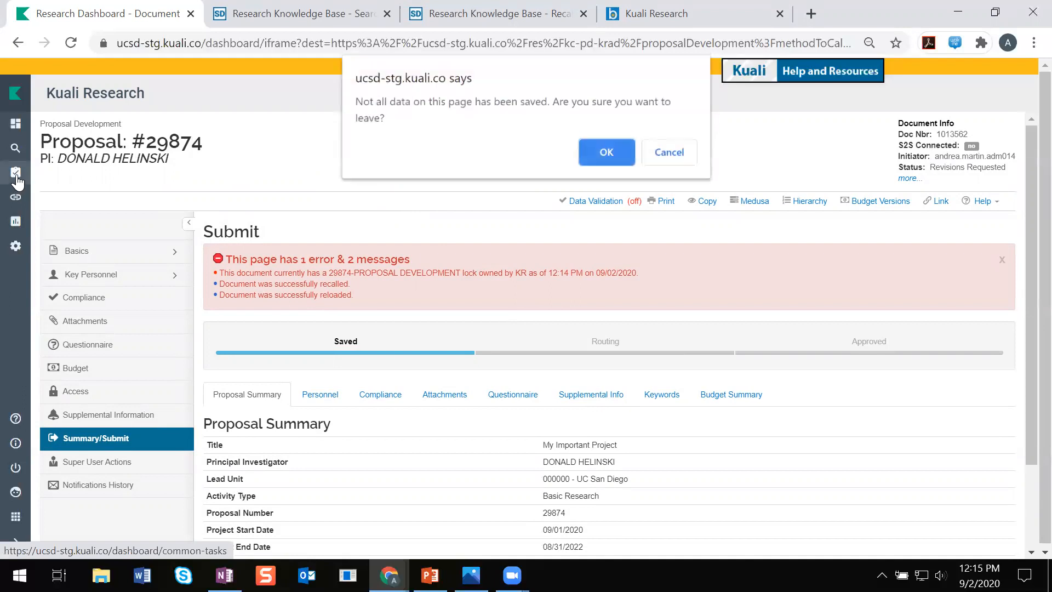
left_click(601, 153)
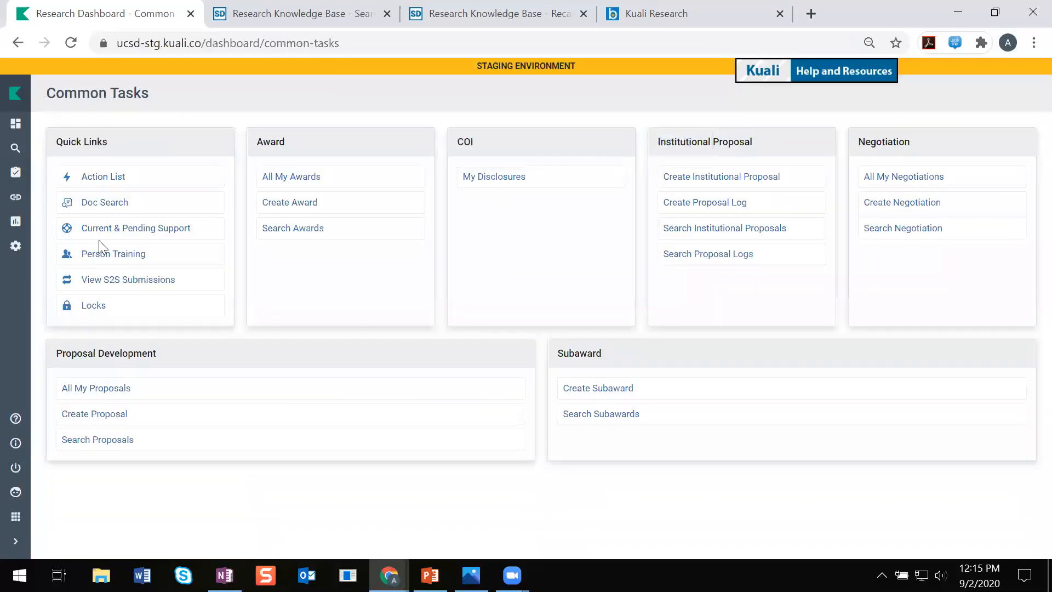
left_click_drag(56, 353, 151, 348)
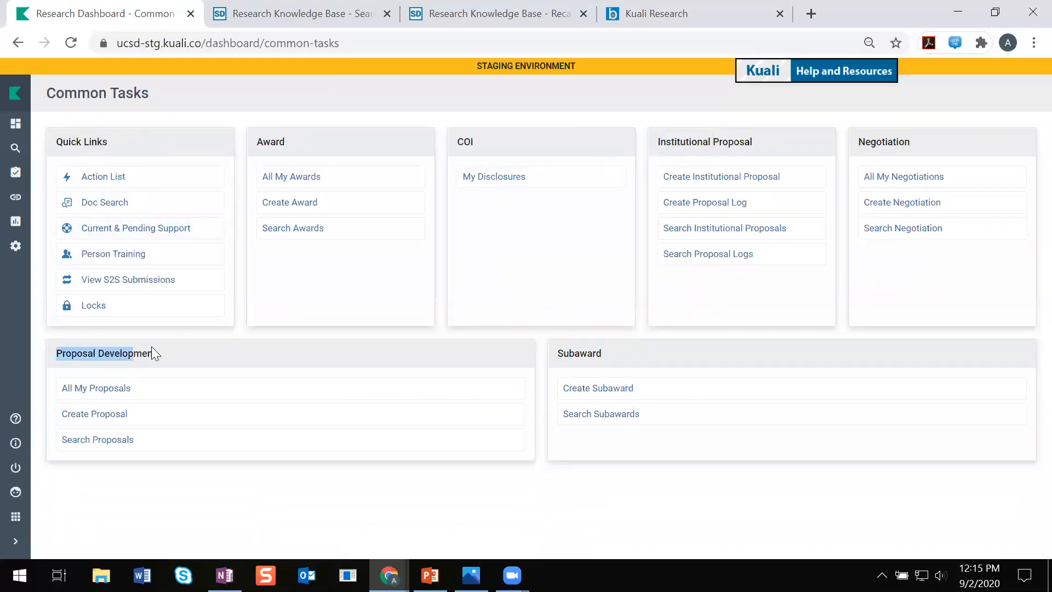
left_click(165, 349)
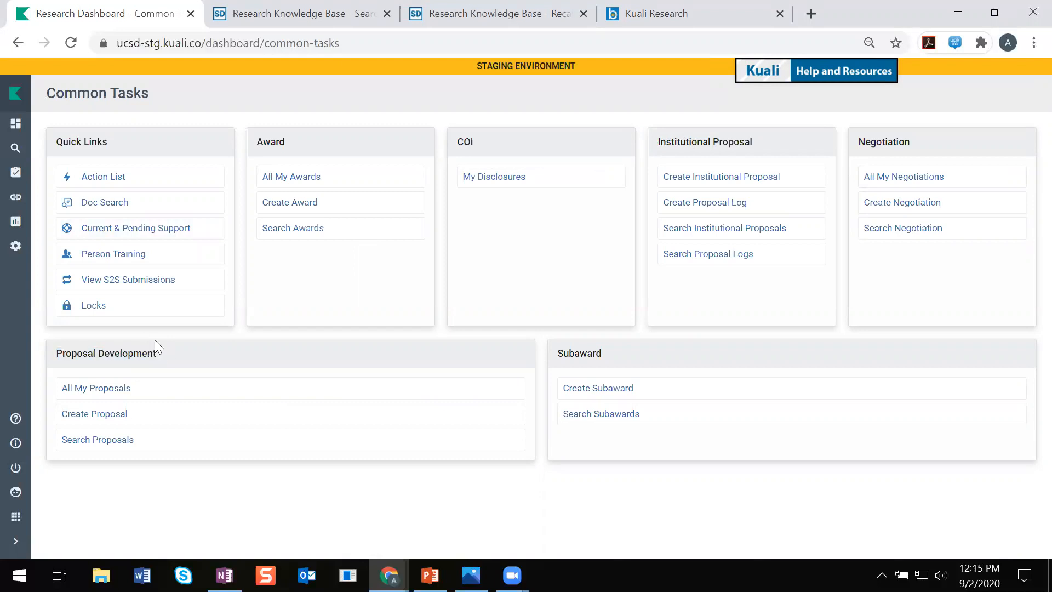
left_click(119, 444)
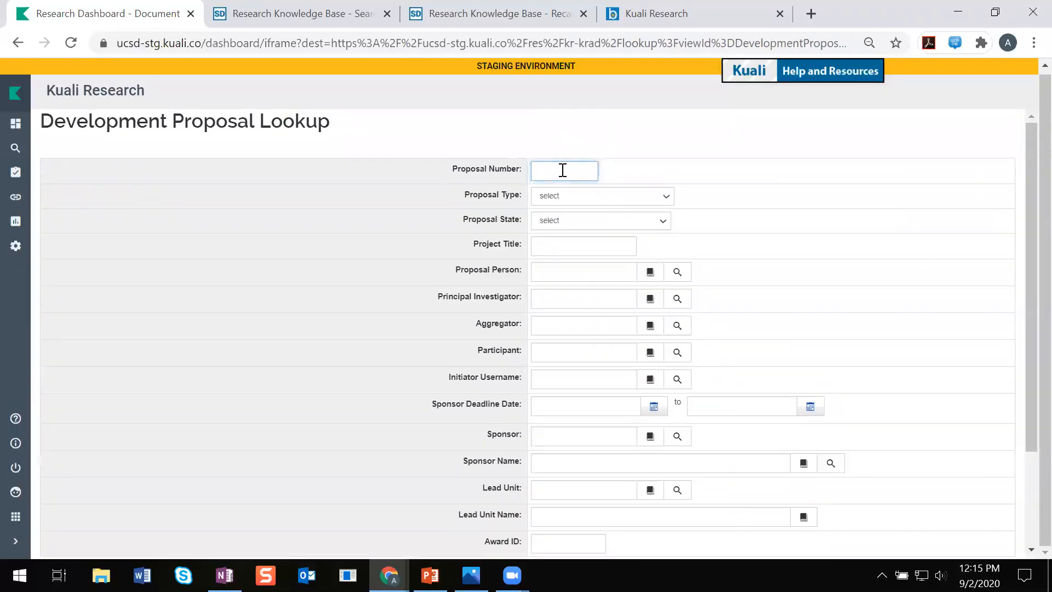
Search the Development Proposal Lookup for proposal number 29874.
left_click(562, 170)
type("29874")
scroll(734, 258, "down", 3)
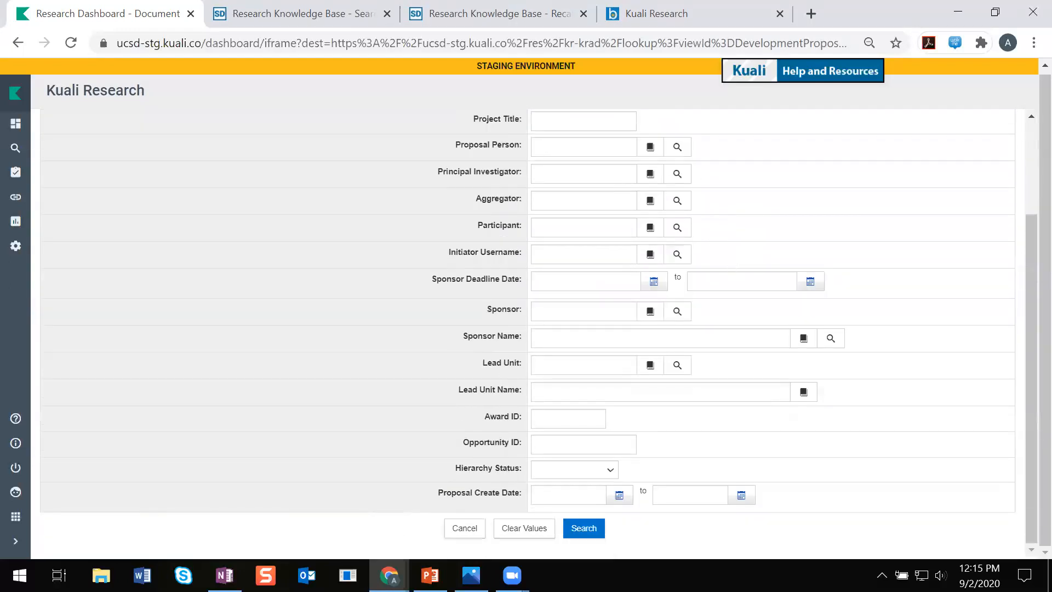
left_click(584, 529)
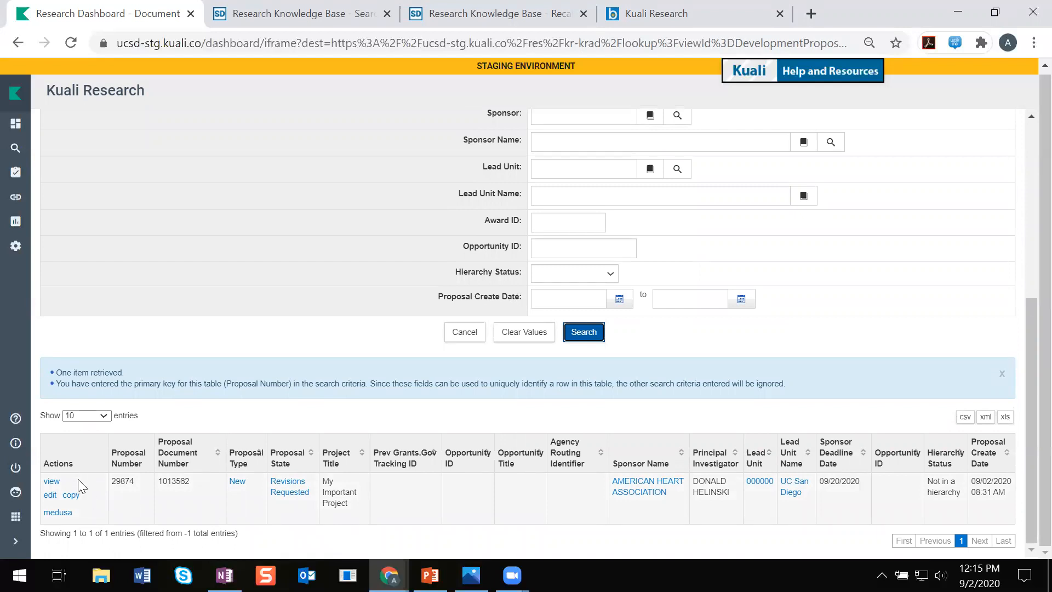
Open the retrieved proposal 29874 in edit mode from its available actions.
double_click(56, 463)
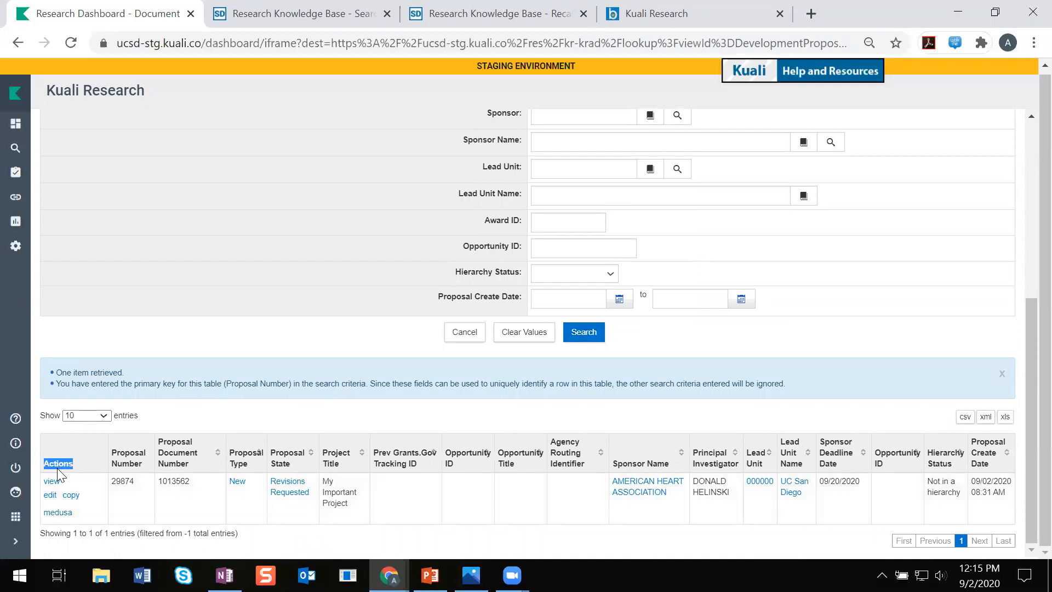
left_click(98, 464)
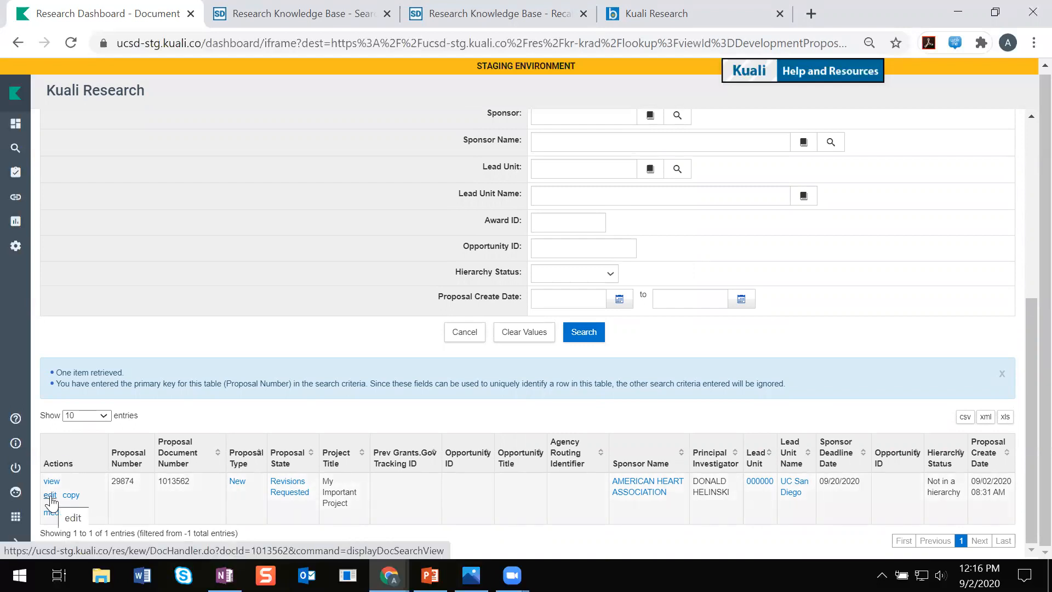
left_click(50, 496)
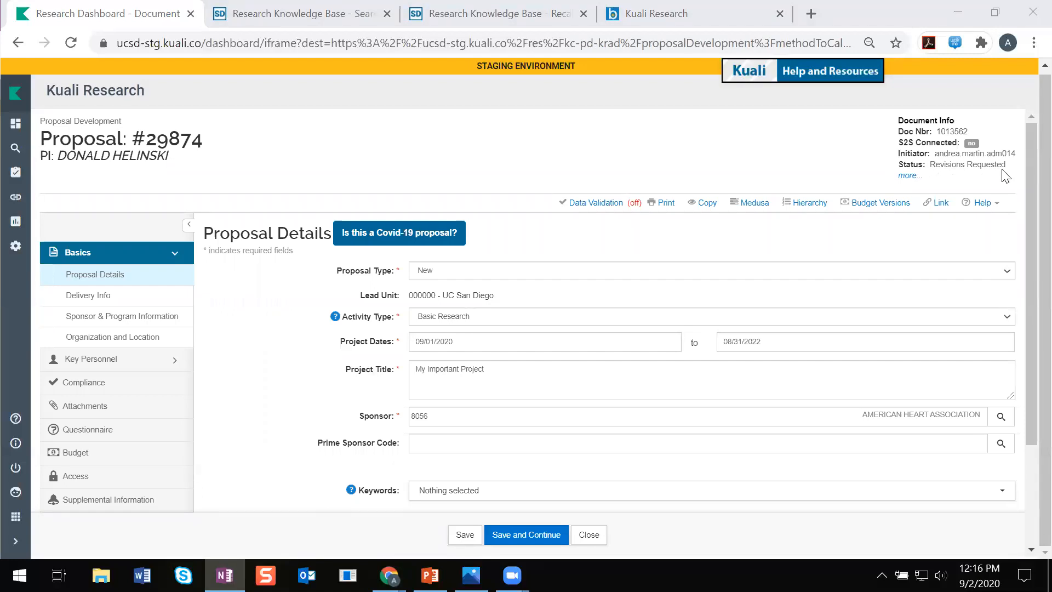
Open the Notes section of the proposal's Attachments and check the note holding the recall reason.
scroll(219, 323, "down", 1)
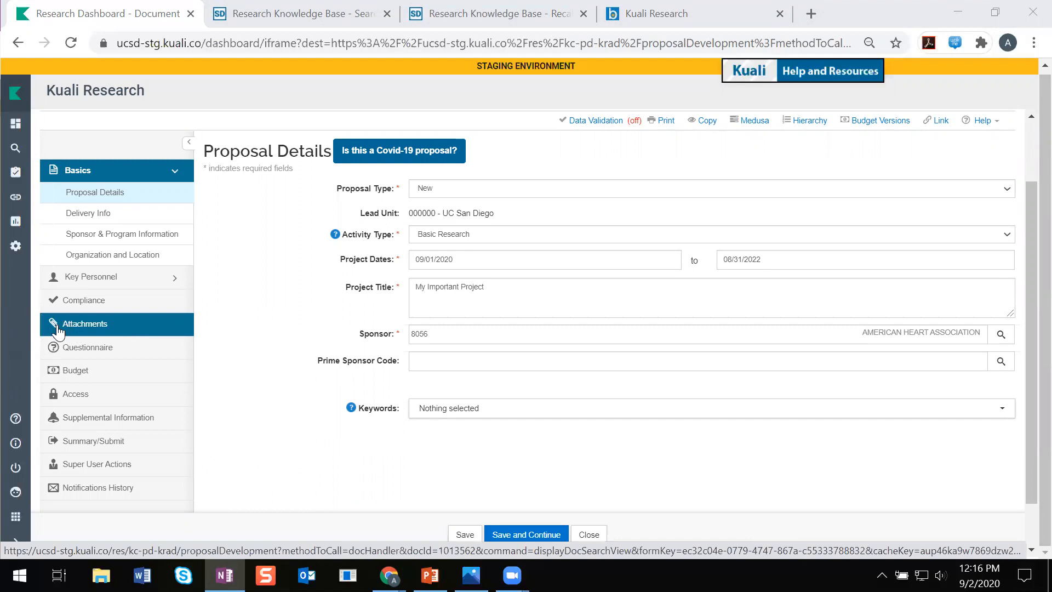
left_click(109, 328)
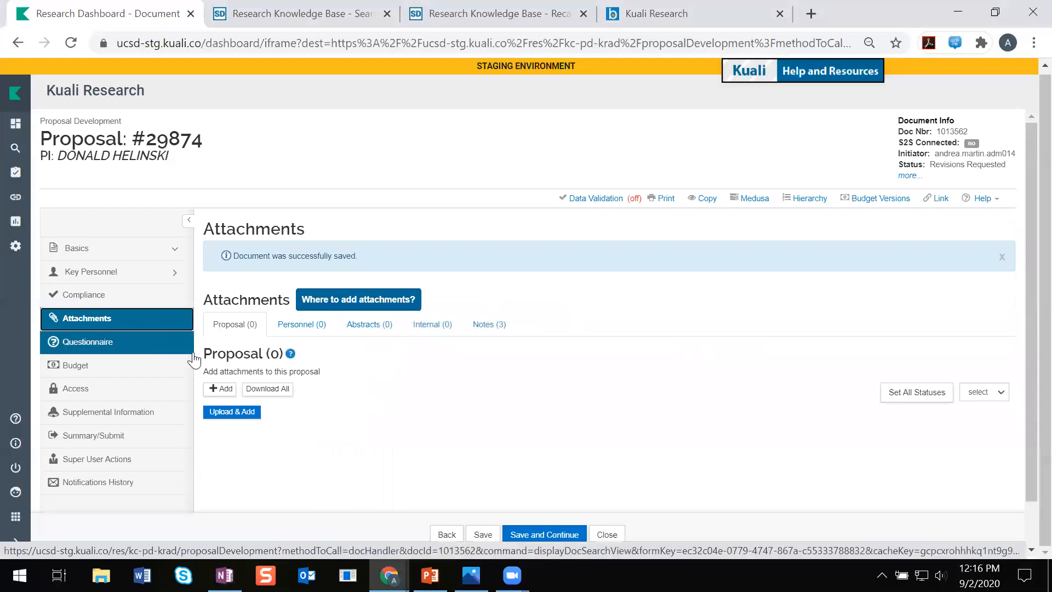
left_click(489, 330)
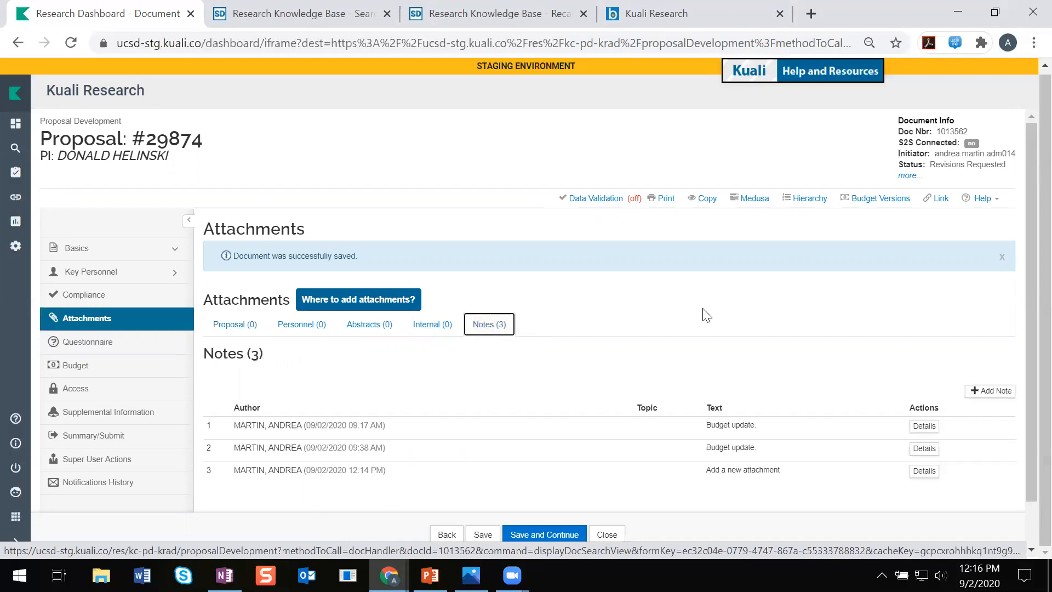
scroll(710, 317, "down", 1)
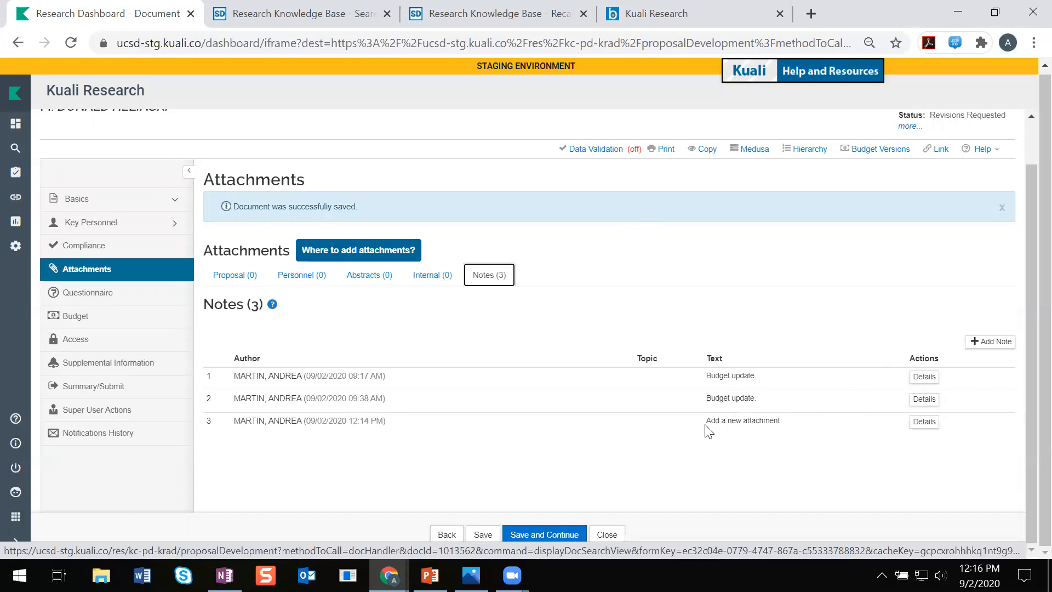
left_click_drag(704, 427, 789, 423)
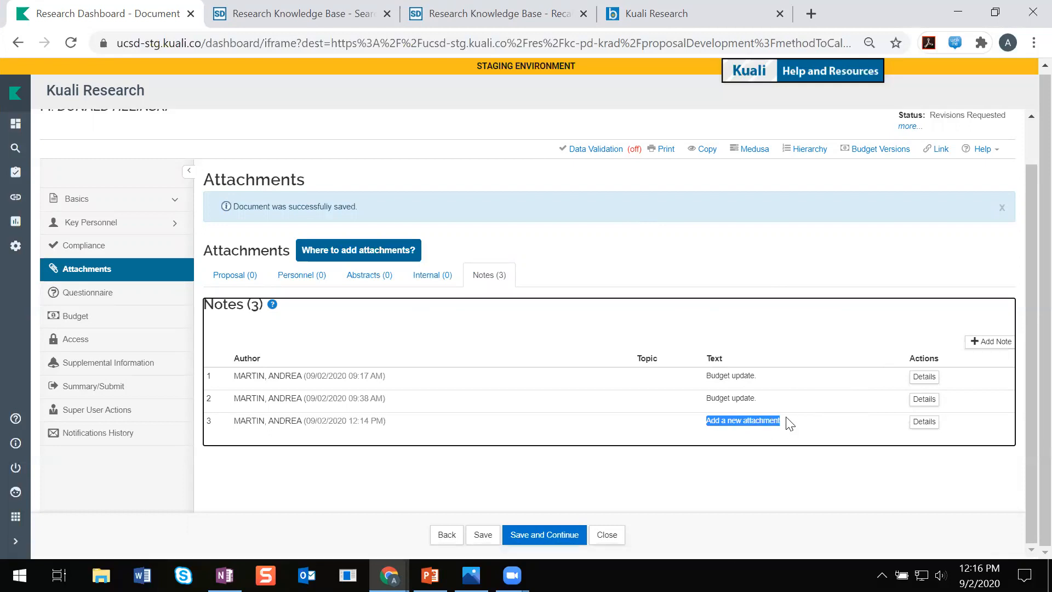
left_click(729, 433)
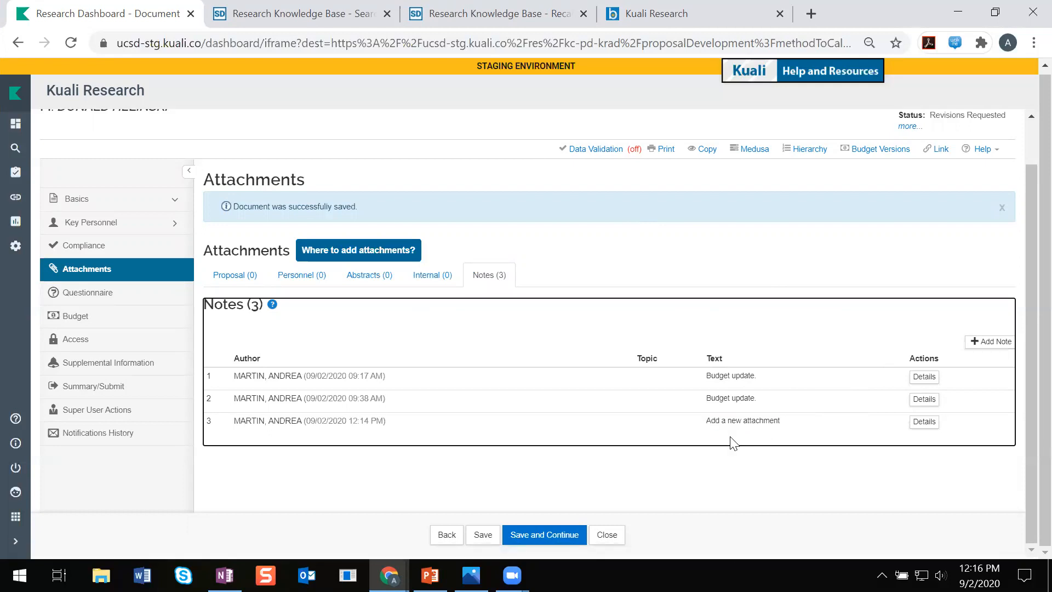
left_click(652, 268)
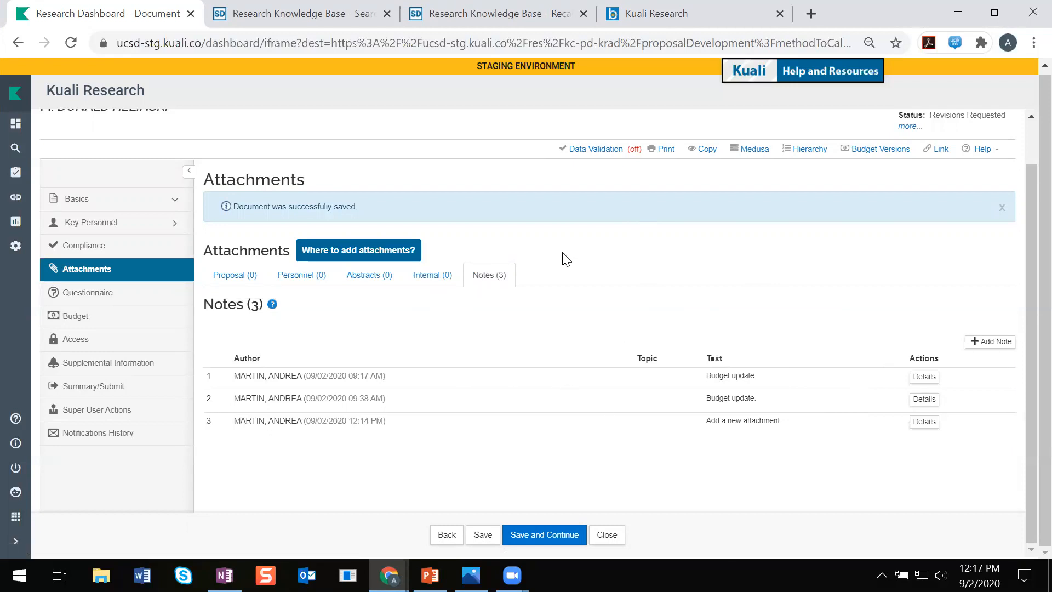
Open the proposal's Summary/Submit page and look over the Proposal Summary and its submission actions.
left_click(111, 391)
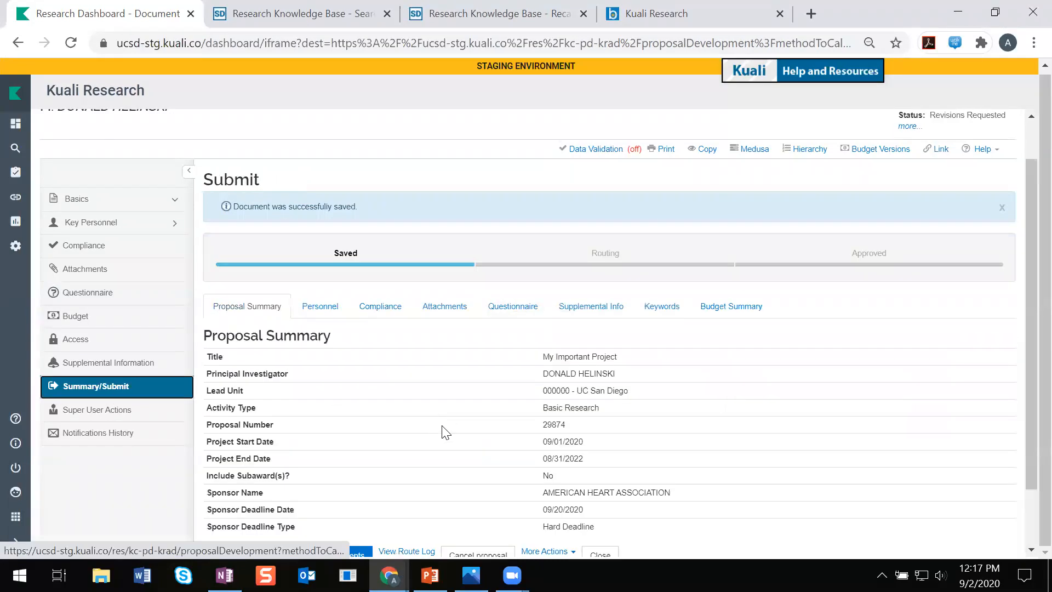
scroll(441, 430, "down", 1)
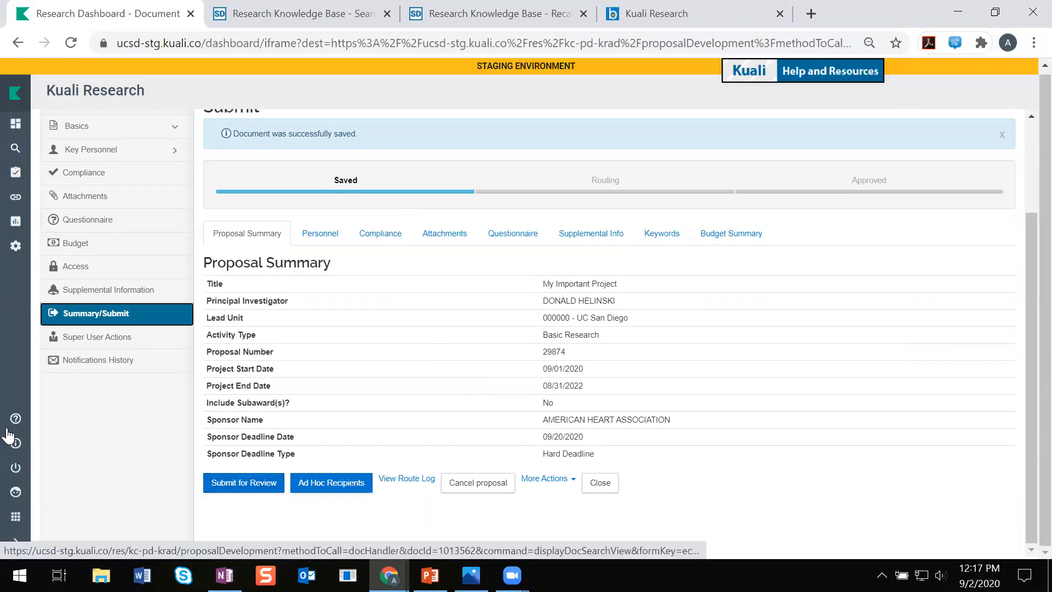
left_click(146, 445)
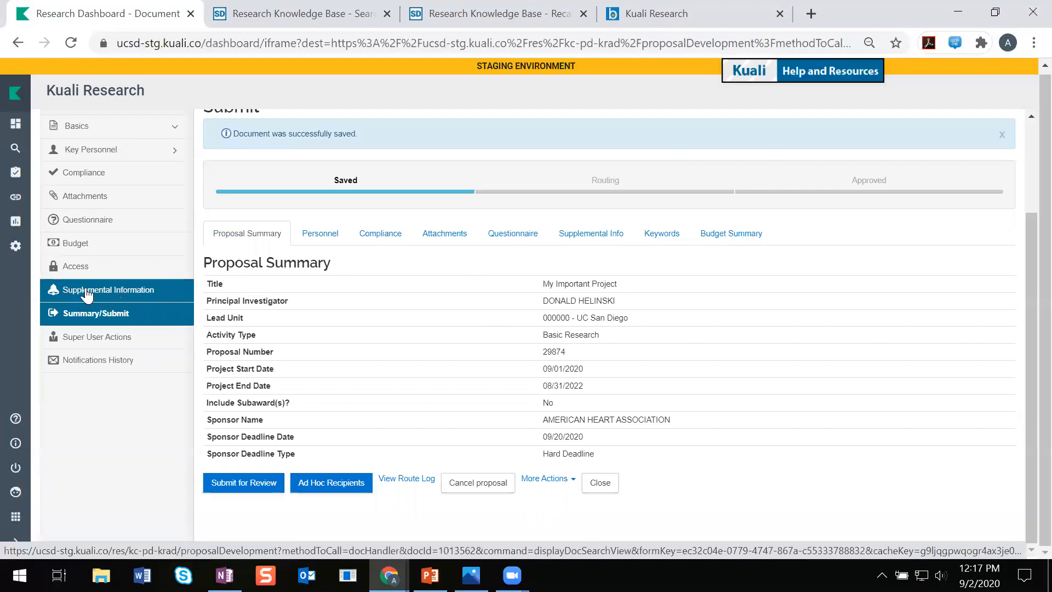
Open the proposal's Supplemental Information, clear the COA Financial Unit and open its account lookup.
left_click(126, 294)
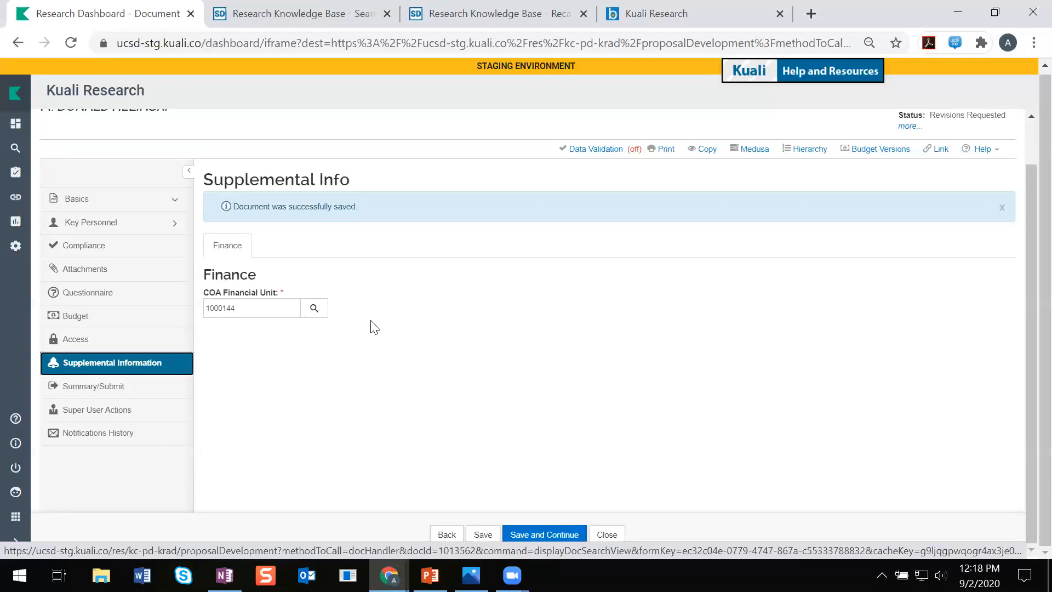
double_click(258, 308)
key("BackSpace")
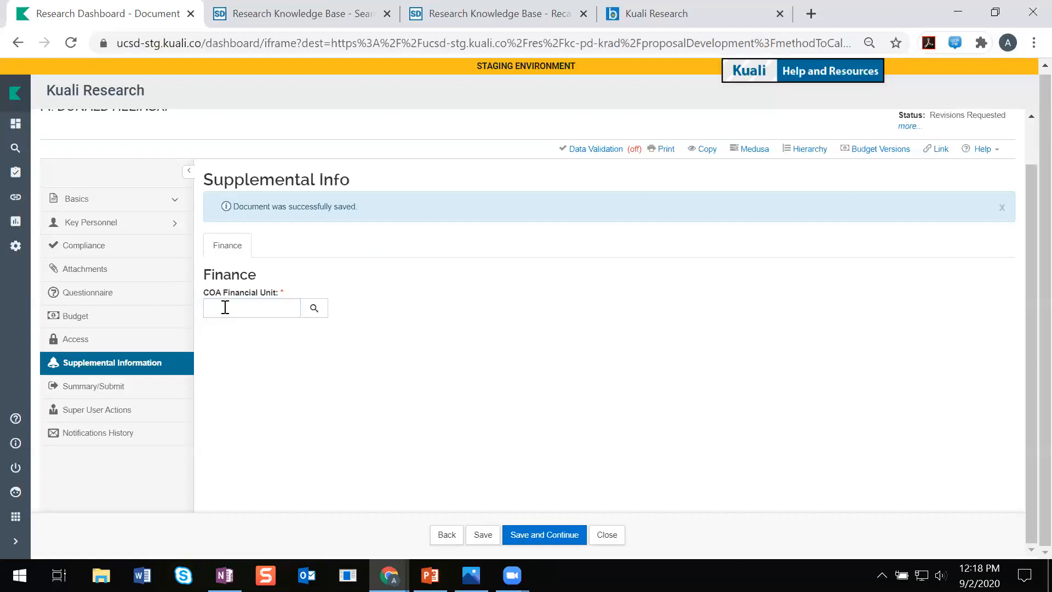
left_click(317, 311)
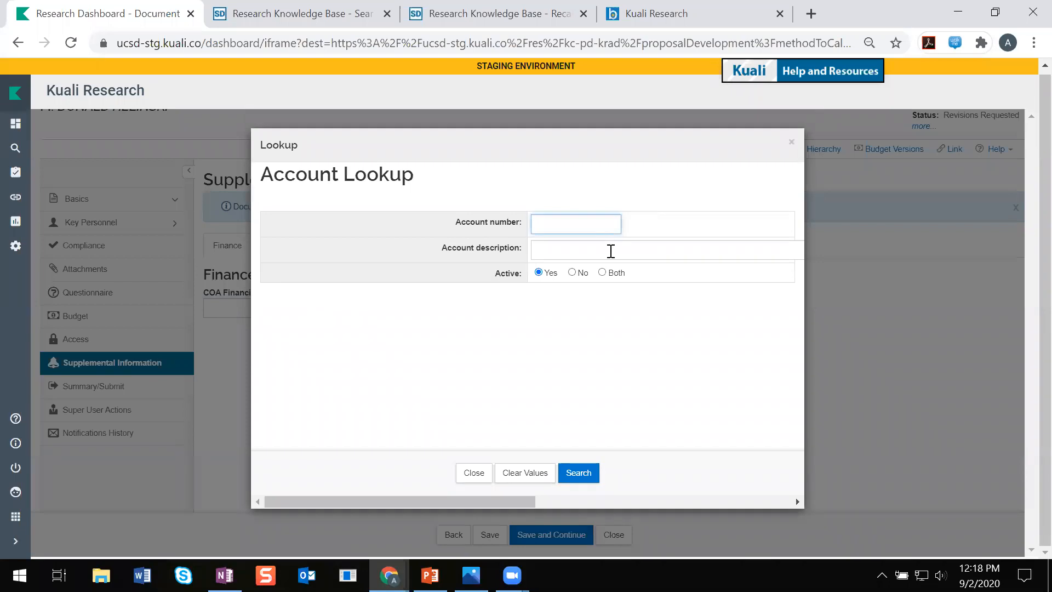
Search the Account Lookup for active accounts with the description *physics*.
left_click(612, 251)
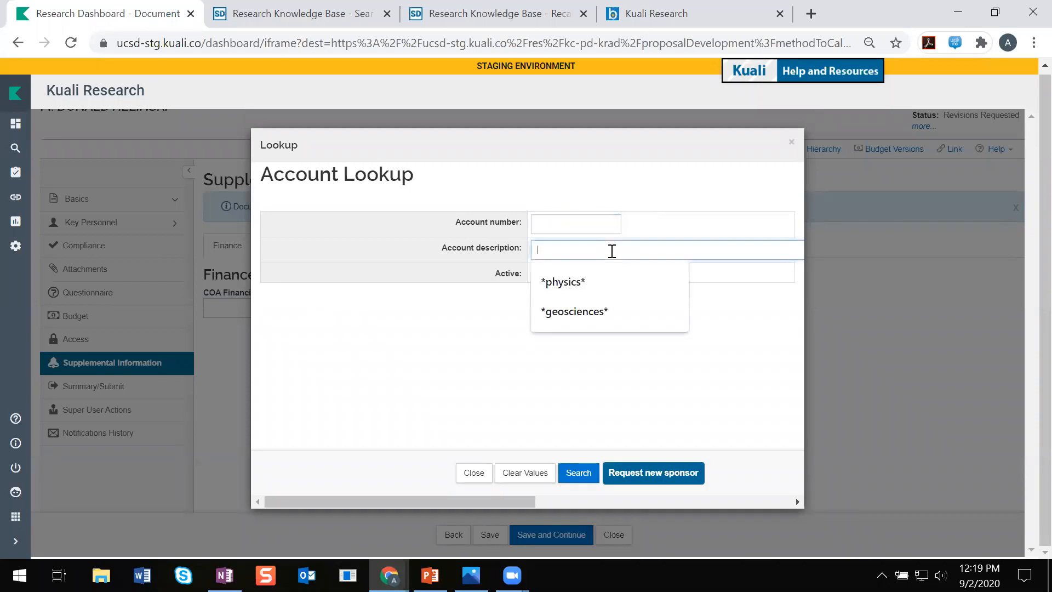
left_click(551, 285)
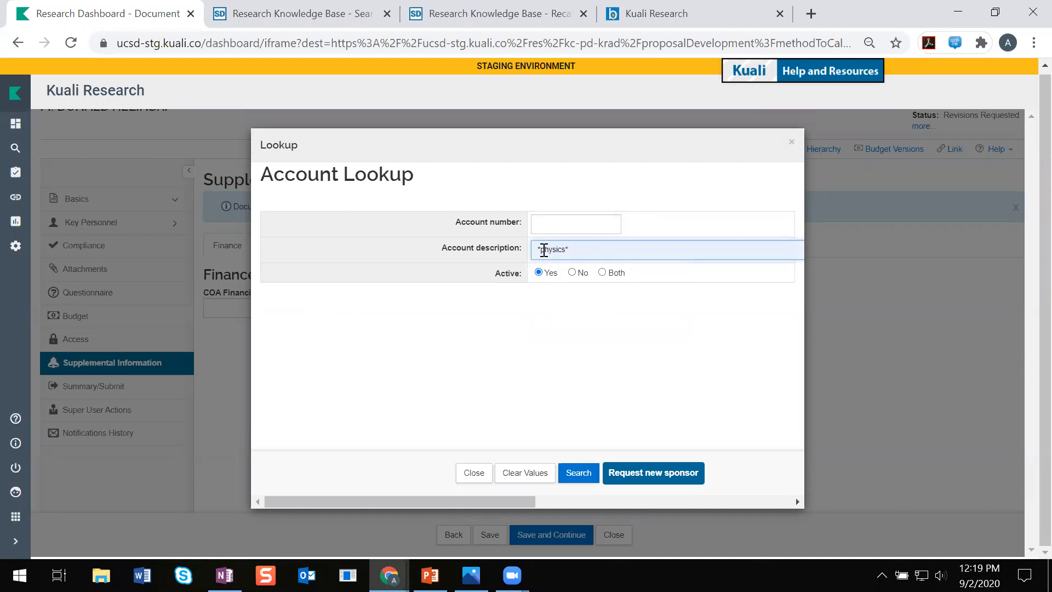
left_click(560, 392)
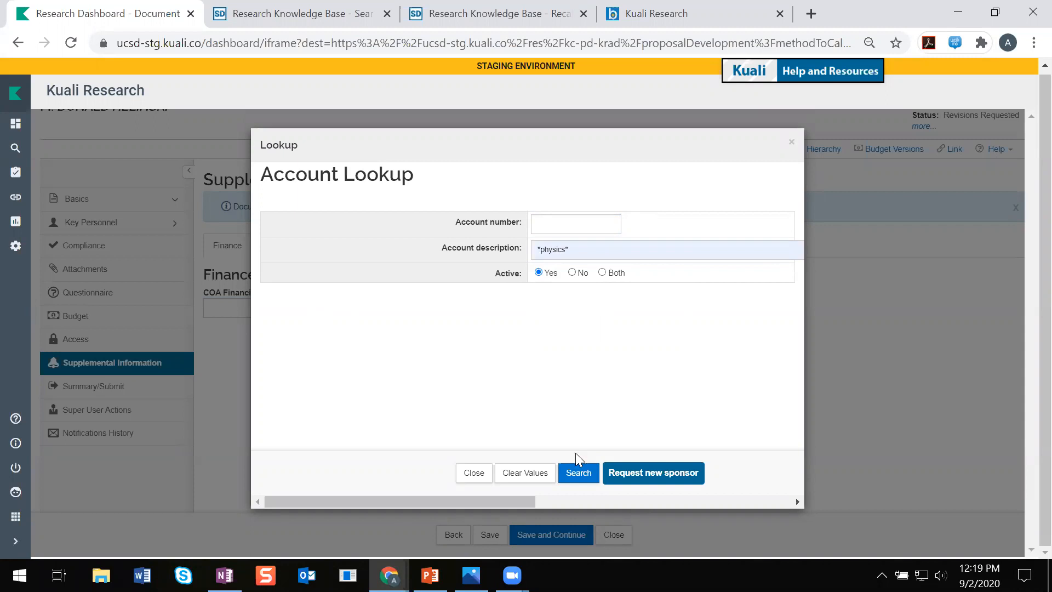
left_click(576, 481)
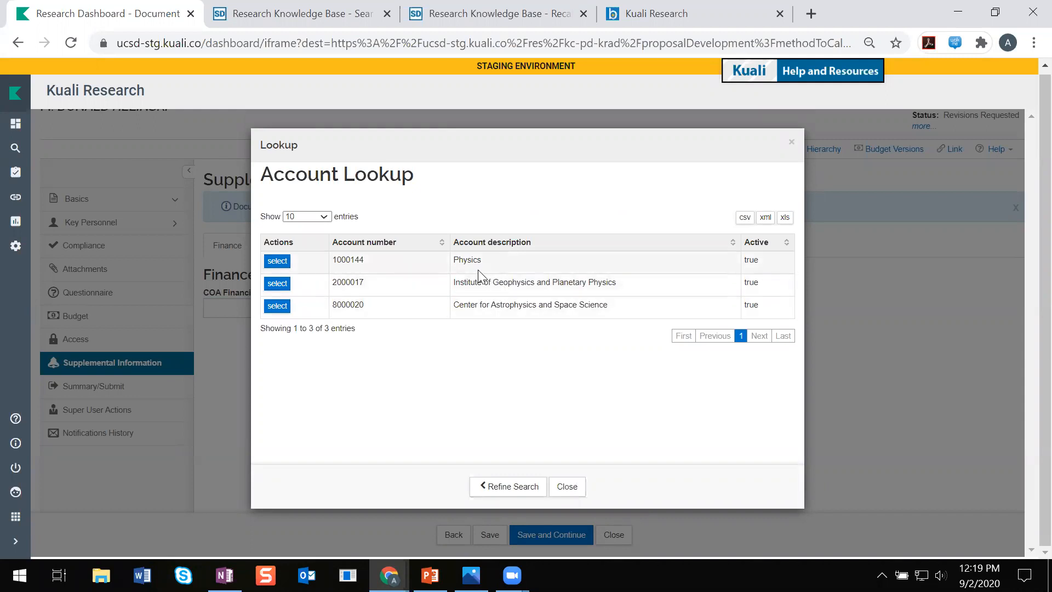
Return the Physics account as the COA Financial Unit and save the proposal.
left_click_drag(295, 242, 266, 241)
left_click(294, 241)
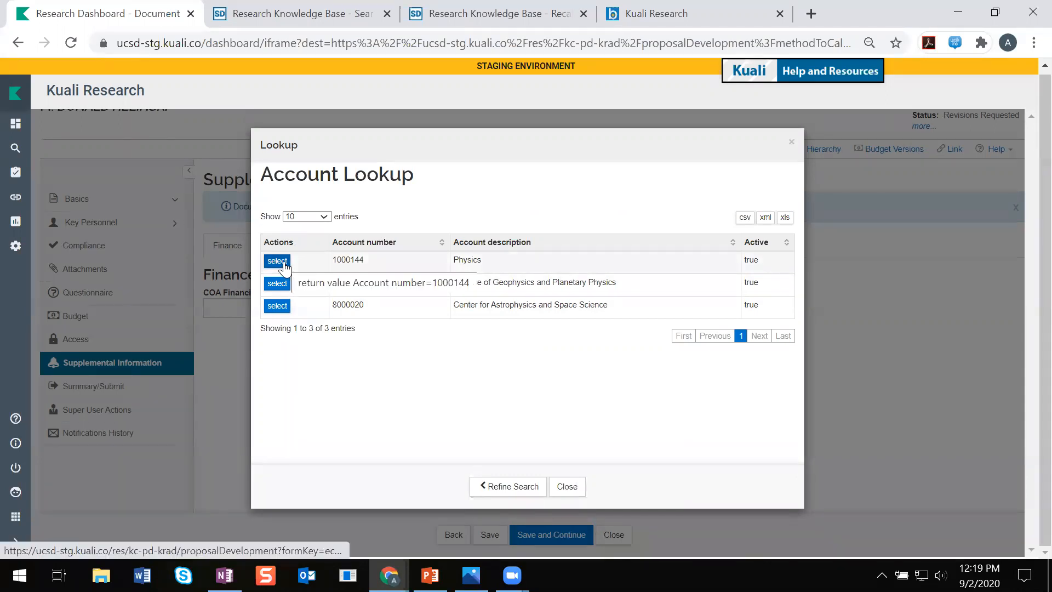
left_click(277, 261)
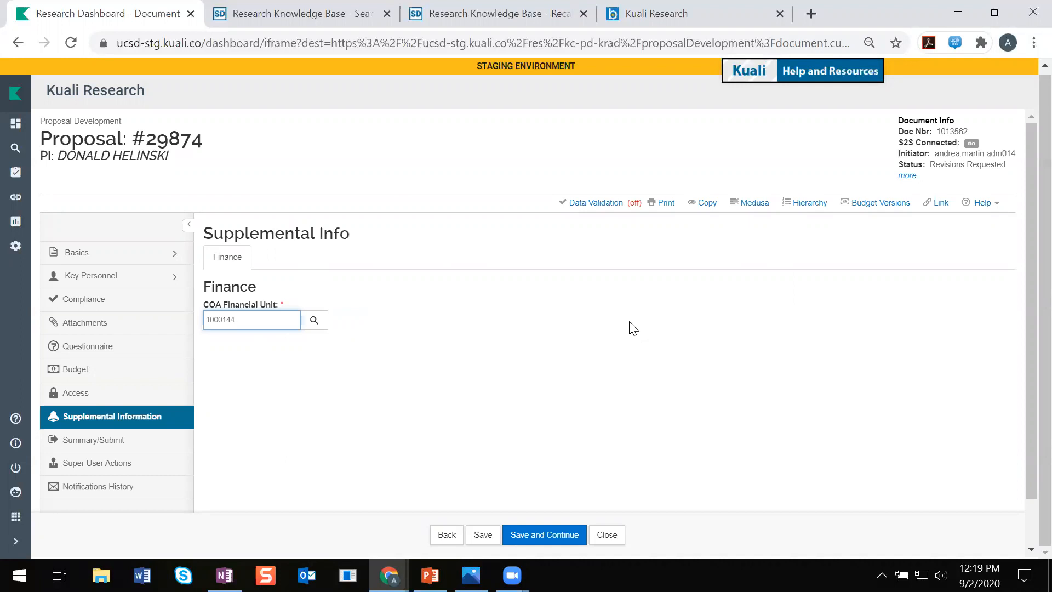
left_click(482, 535)
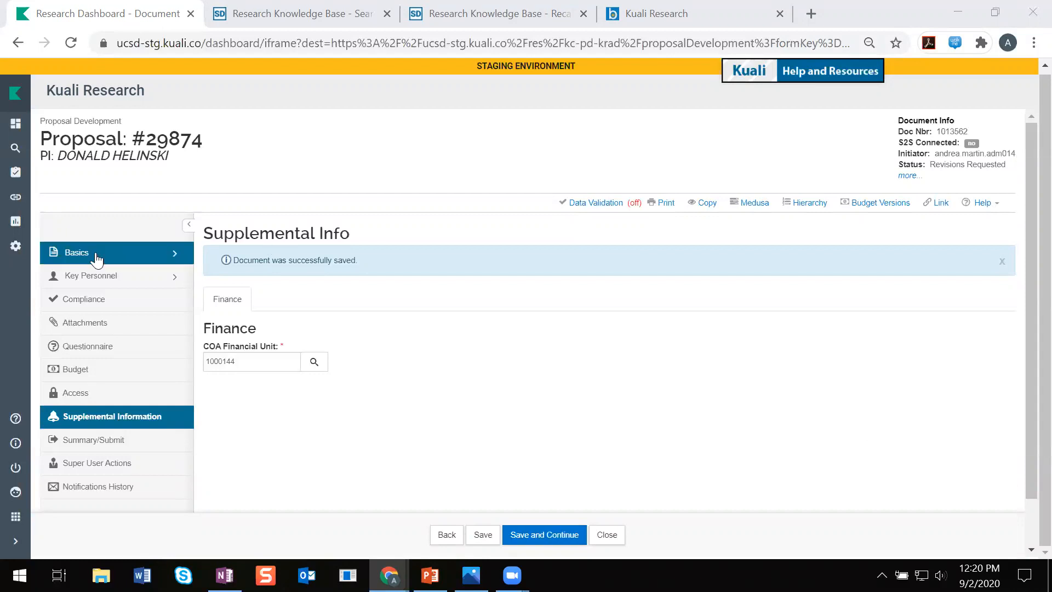
Go back to Common Tasks and open the Create Proposal form under Proposal Development.
left_click(14, 174)
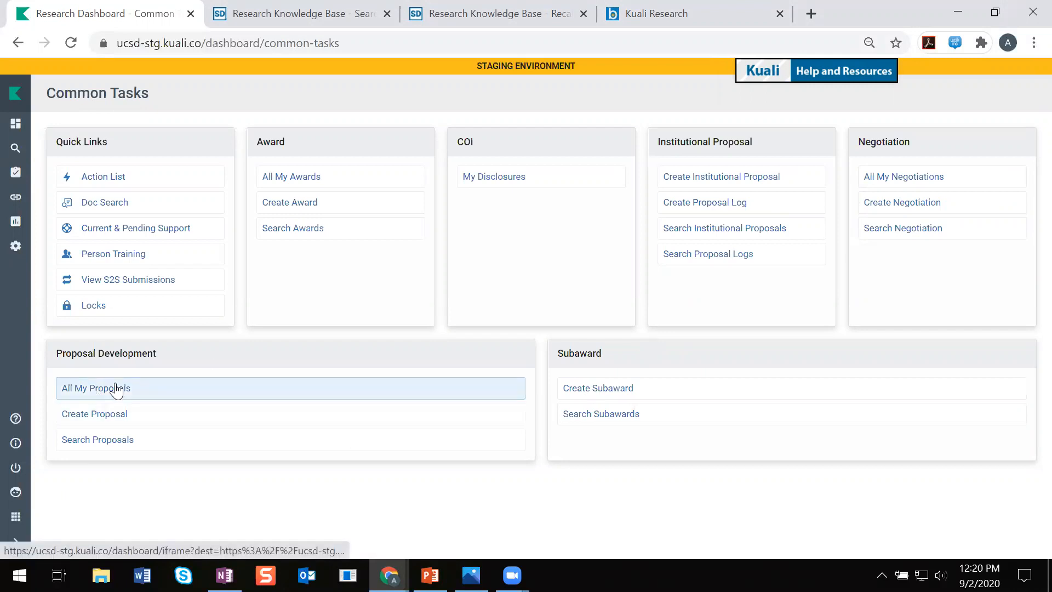
left_click_drag(75, 352, 162, 352)
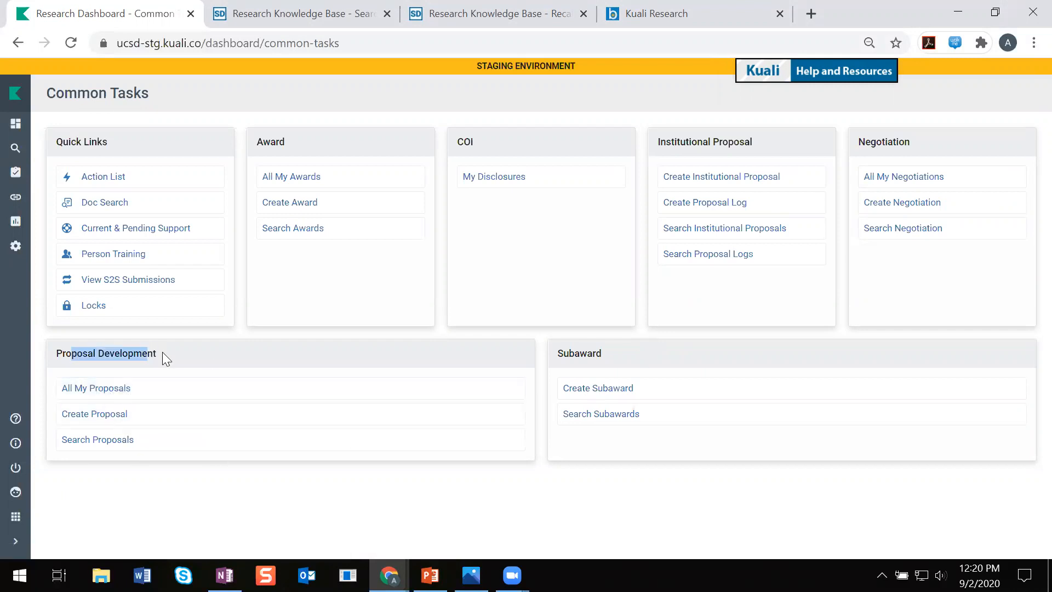
left_click(175, 353)
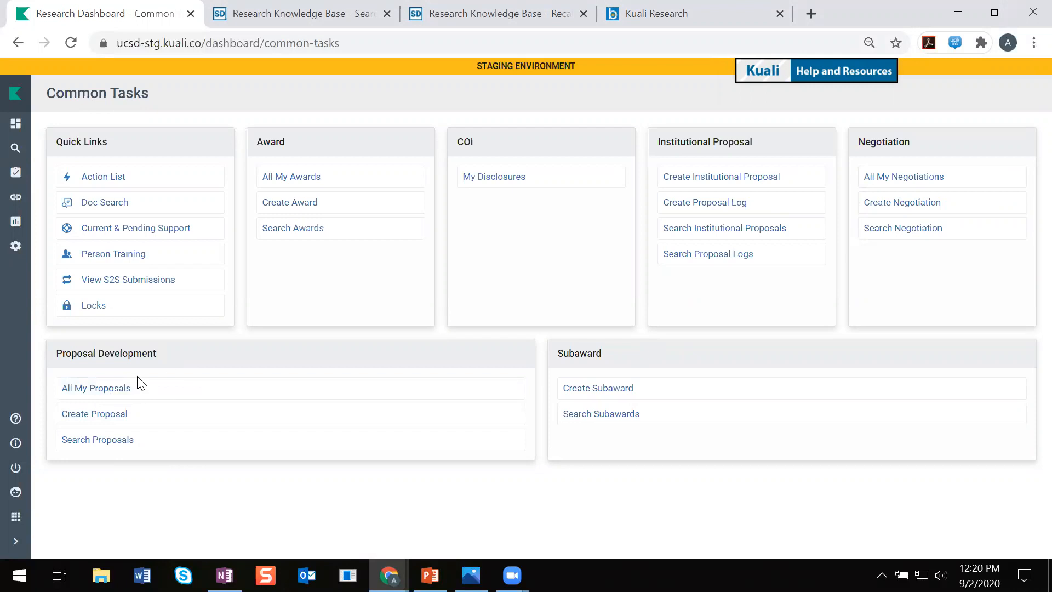
left_click(121, 419)
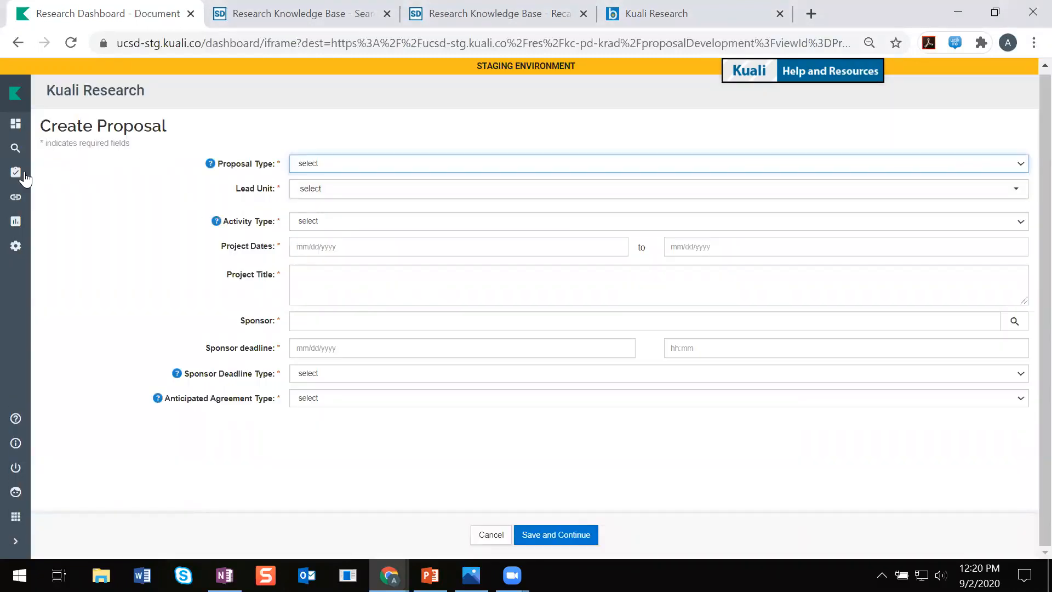
Leave the empty Create Proposal form for Common Tasks and look over the Proposal Development and Subaward cards.
left_click(24, 177)
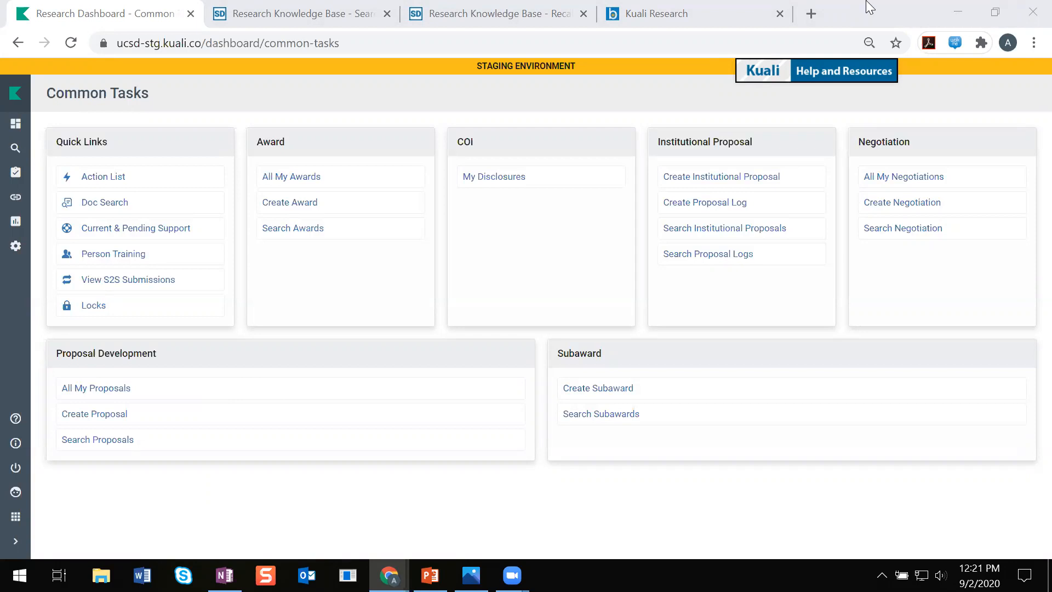
left_click_drag(78, 354, 153, 355)
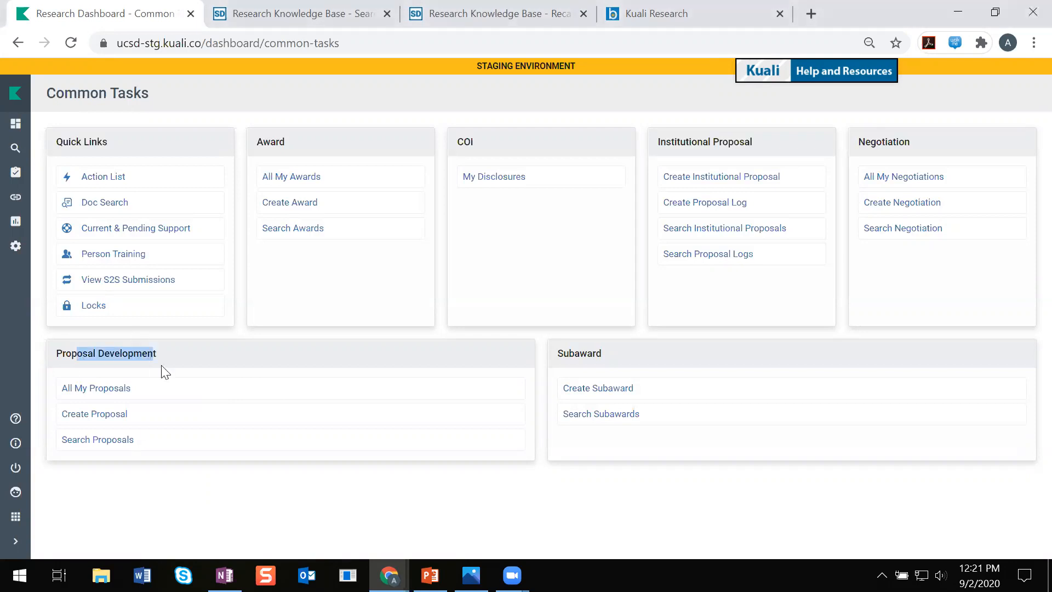
double_click(579, 353)
left_click(572, 495)
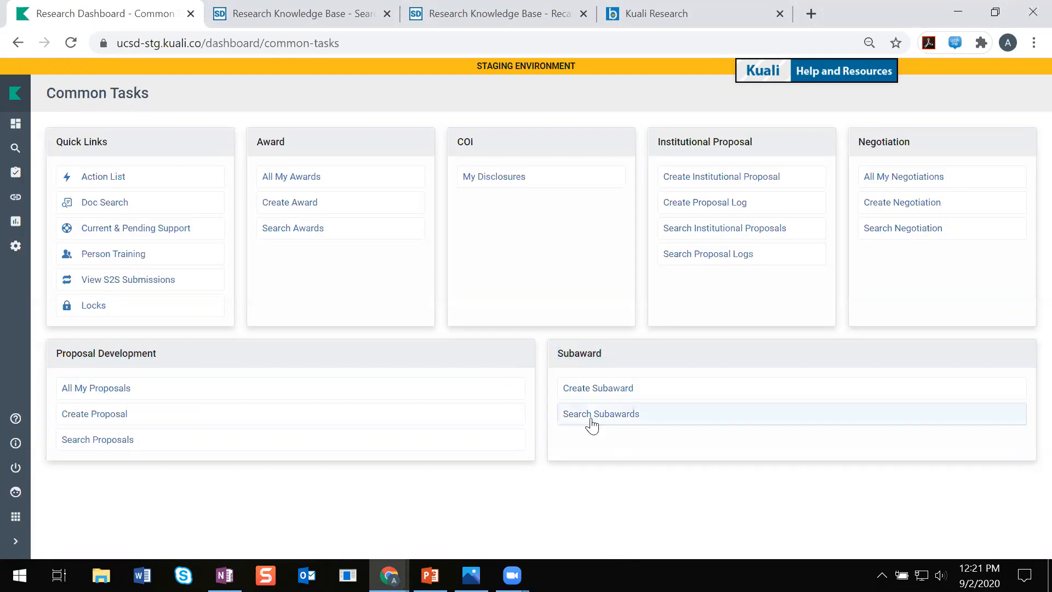
left_click(648, 412)
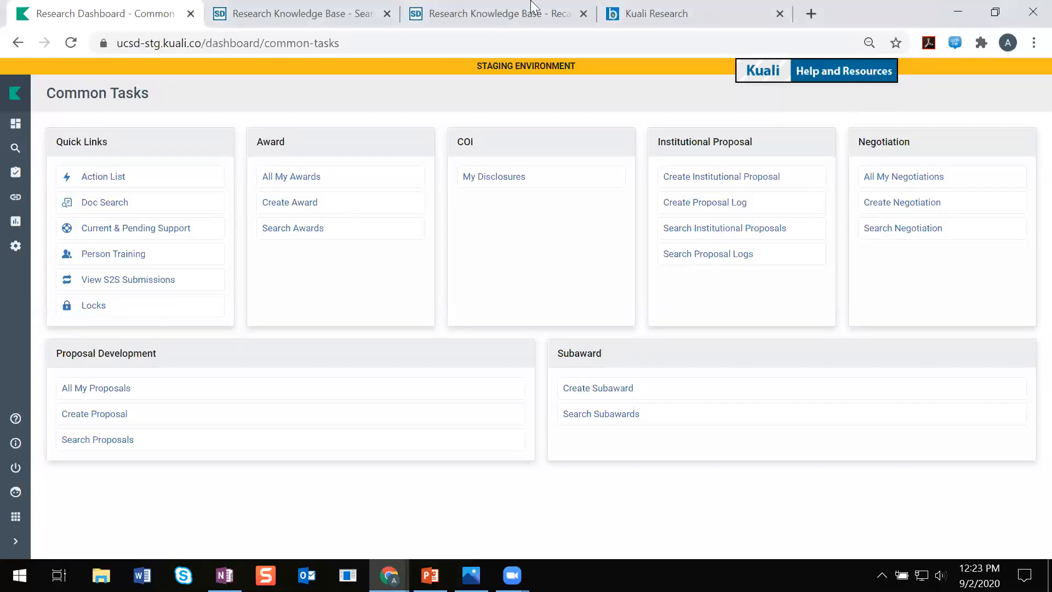
Switch to the Blink page on Kuali Research and examine its Updates & Resources and Help Desk sections.
left_click(631, 10)
scroll(634, 227, "up", 5)
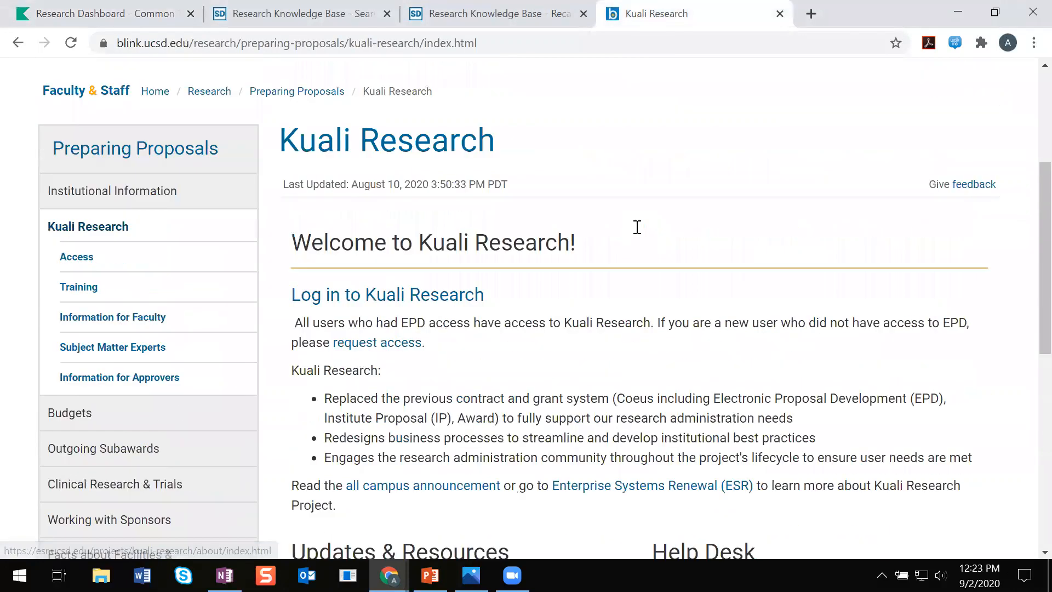
scroll(637, 227, "up", 3)
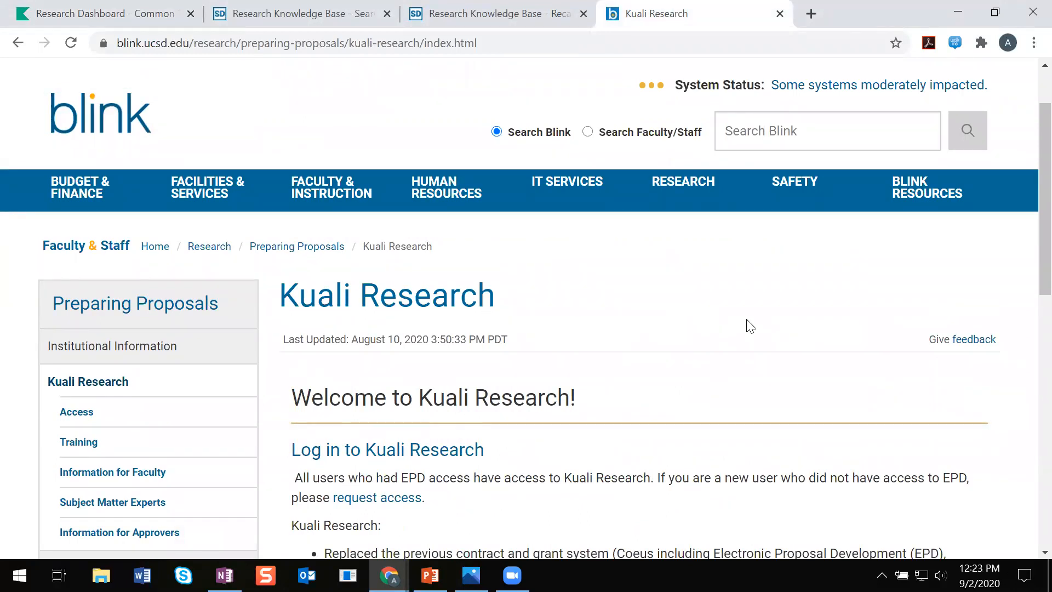
scroll(750, 326, "down", 7)
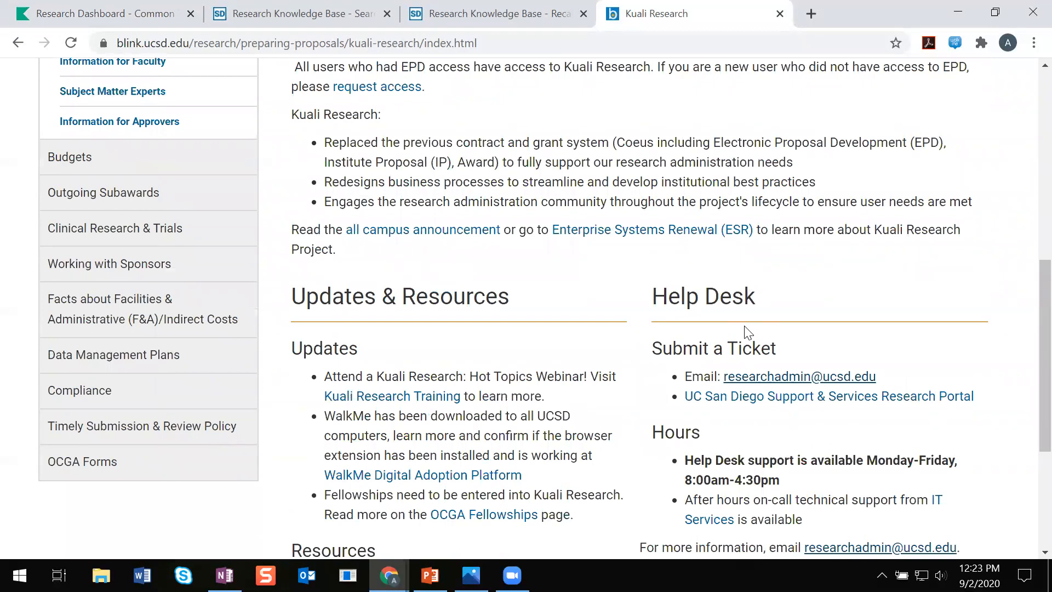
scroll(748, 331, "down", 2)
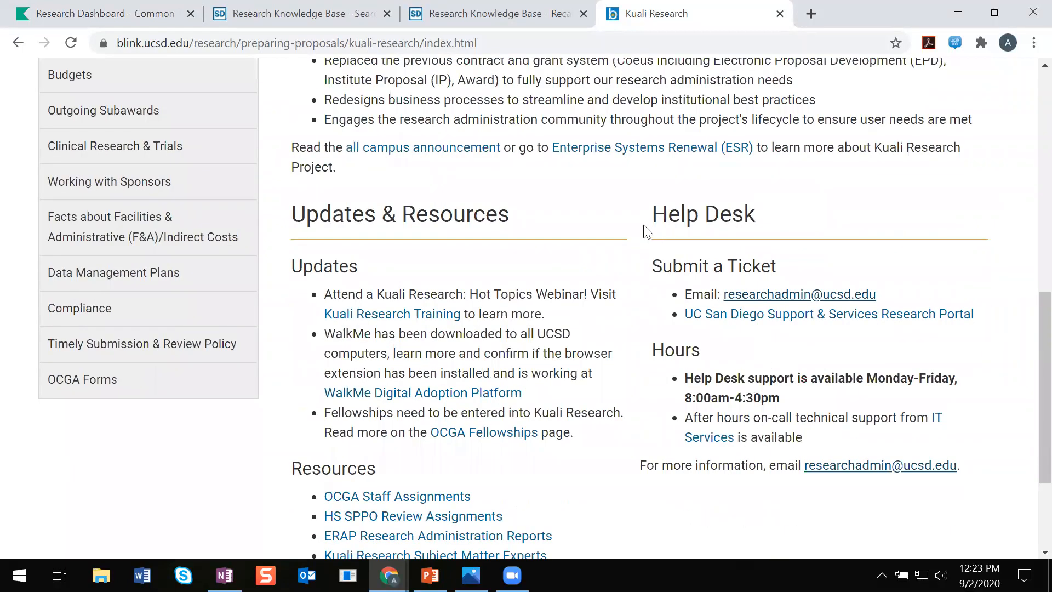